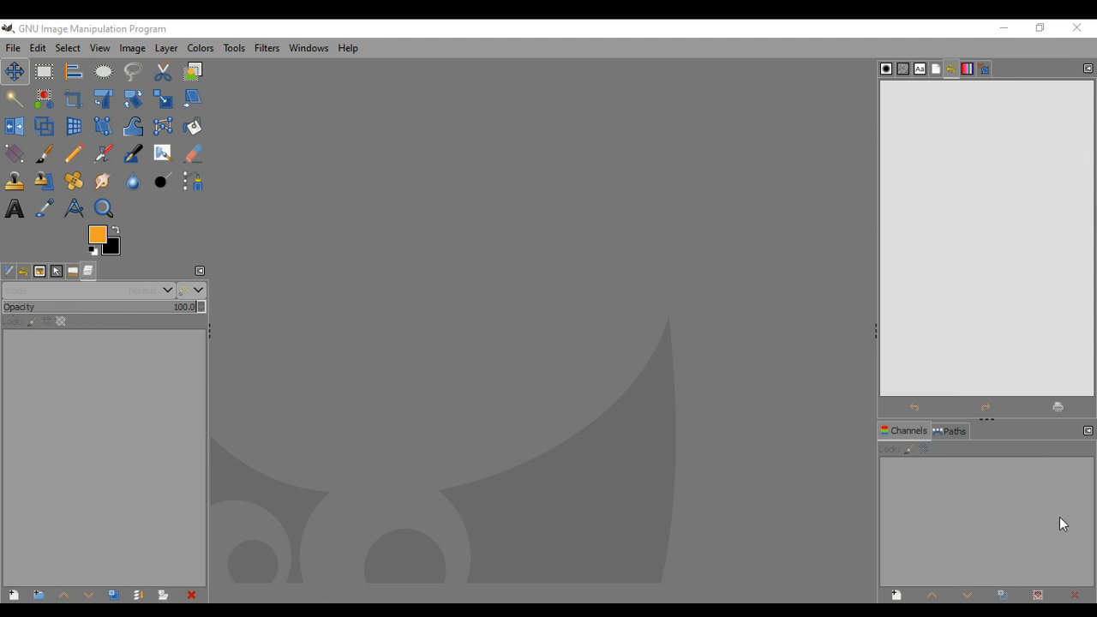
click(176, 268)
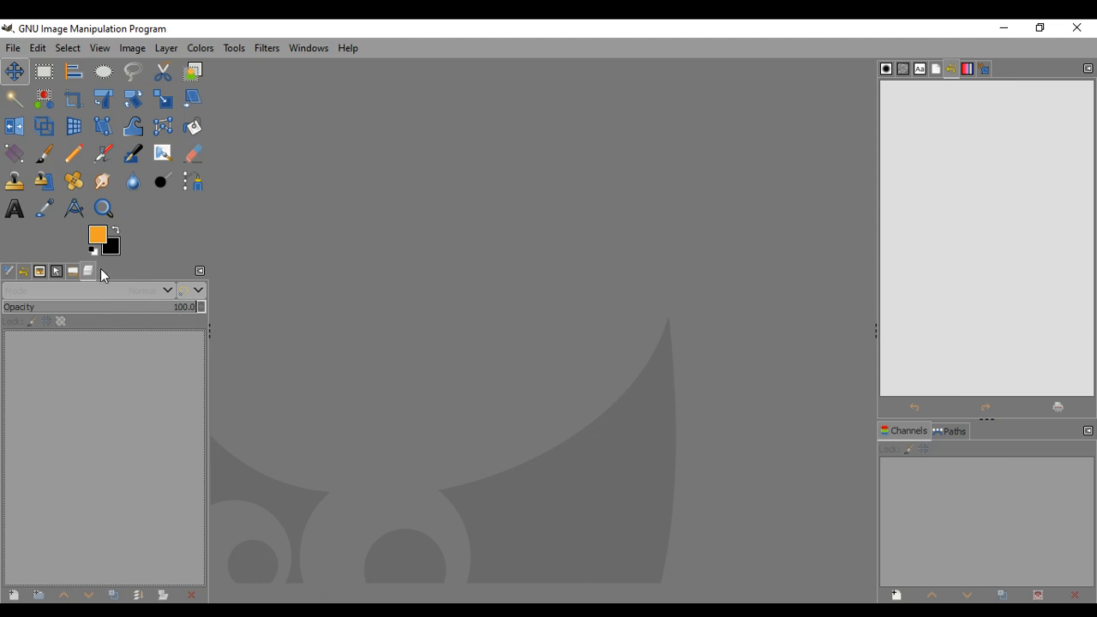
mouse_move(88, 271)
mouse_down()
mouse_move(112, 295)
mouse_move(355, 372)
mouse_move(54, 231)
mouse_move(101, 265)
mouse_move(88, 274)
mouse_move(473, 295)
mouse_move(914, 437)
mouse_move(925, 410)
mouse_move(936, 121)
mouse_move(903, 93)
mouse_move(905, 255)
mouse_move(108, 257)
mouse_move(55, 281)
mouse_move(8, 281)
mouse_move(98, 272)
mouse_up()
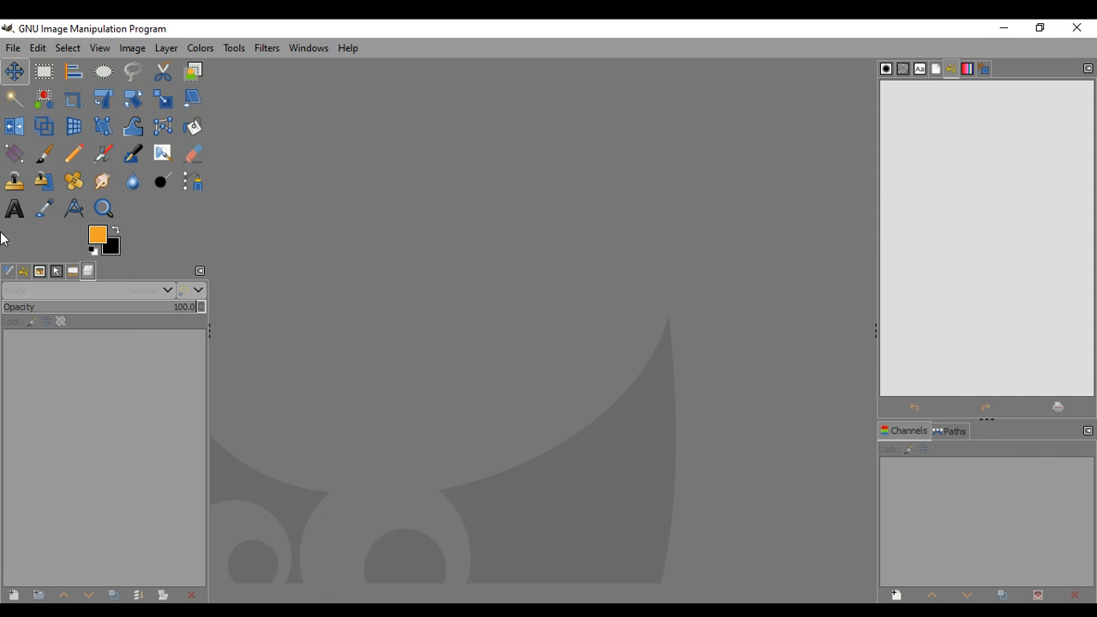
Create a new 1920x1080 image and bucket-fill its background with the Marble #3 pattern
click(12, 48)
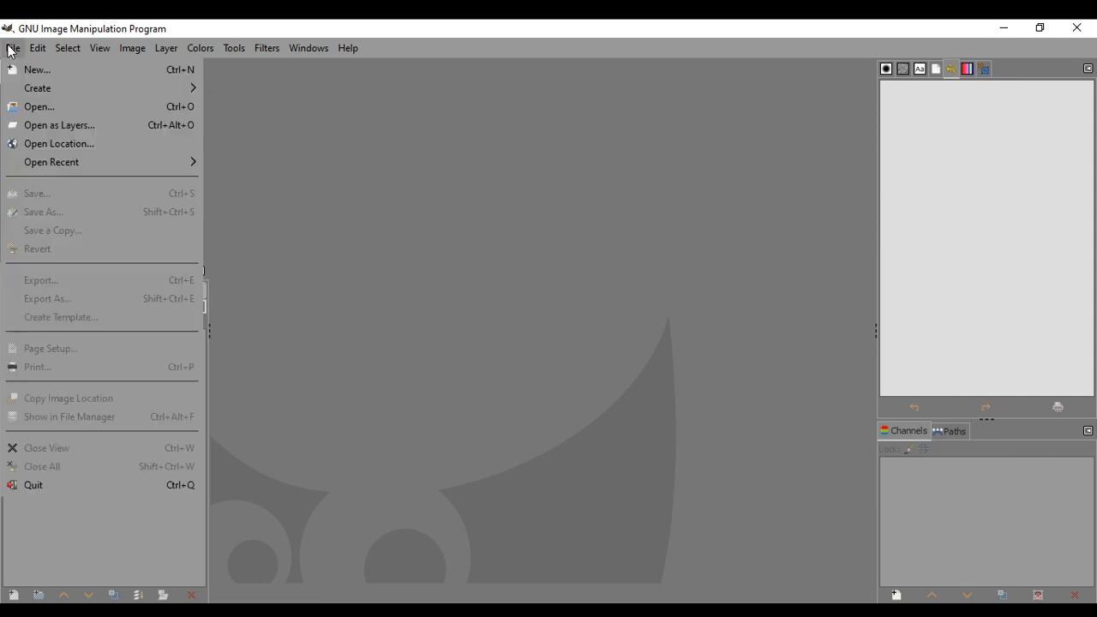
click(24, 70)
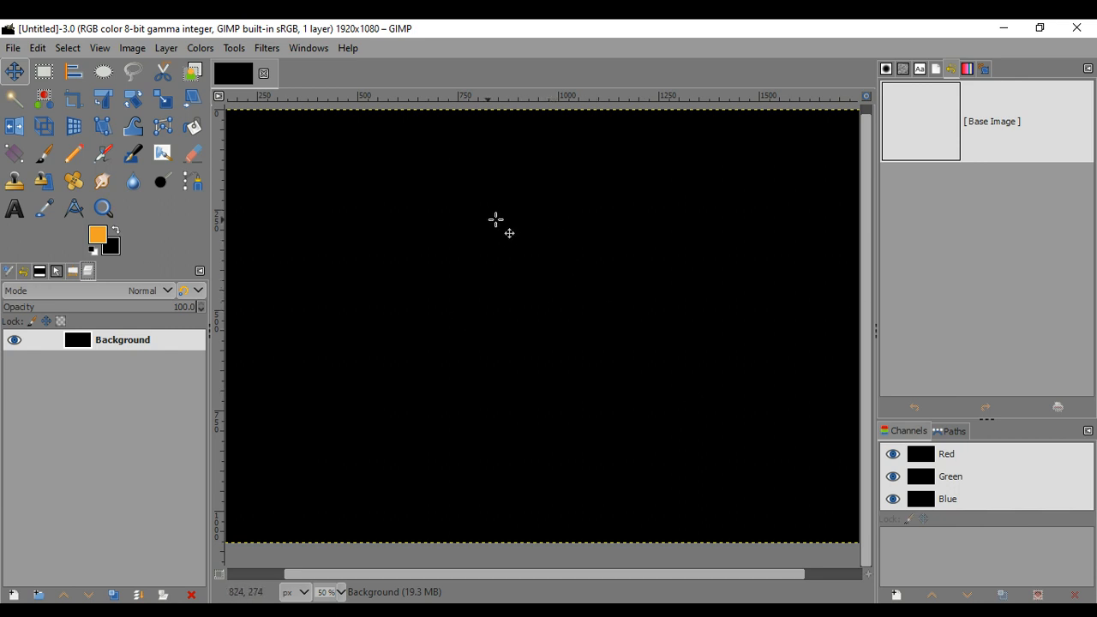
click(196, 131)
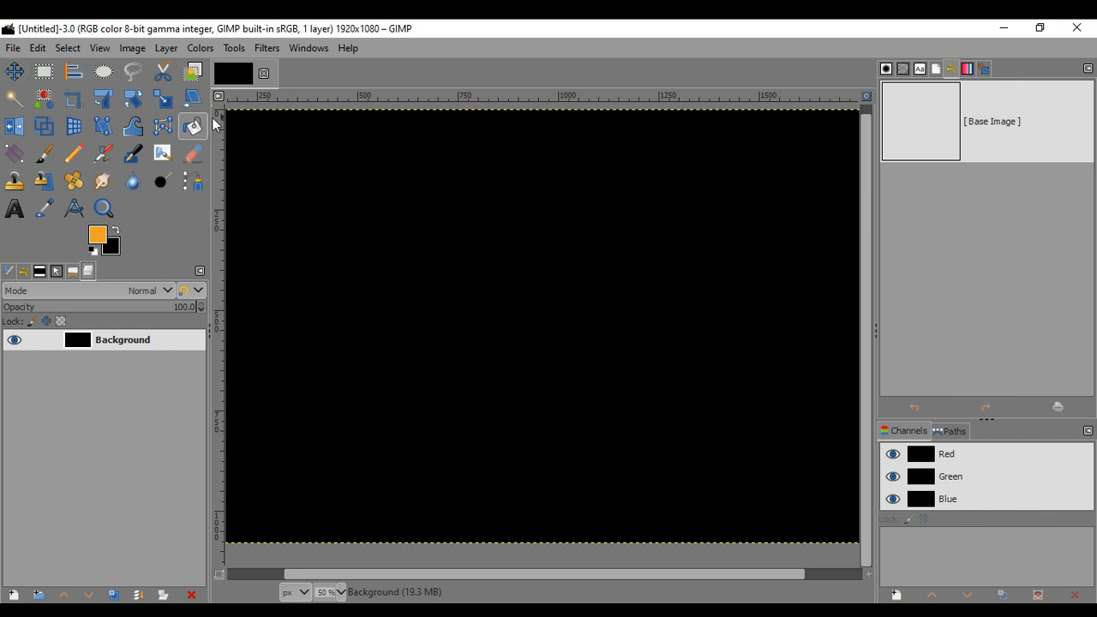
click(74, 273)
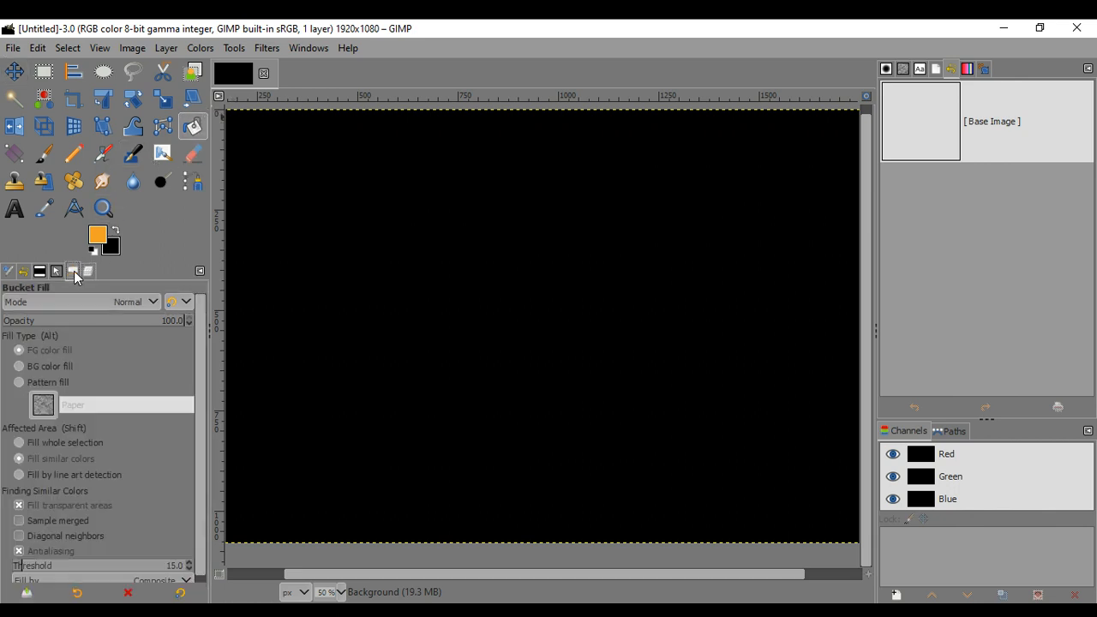
click(21, 382)
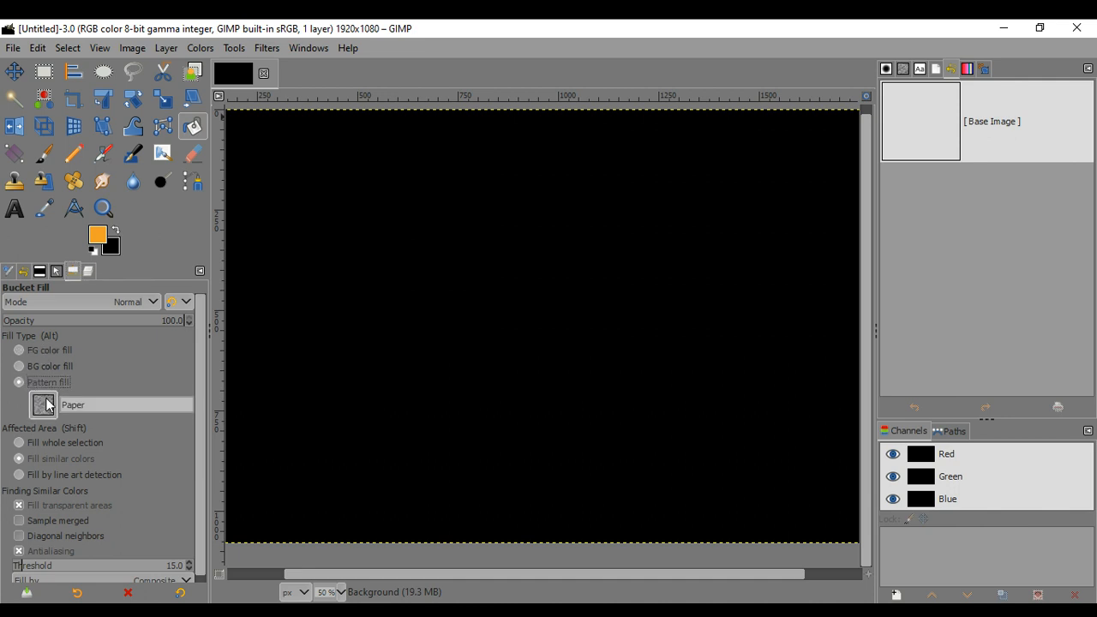
click(44, 405)
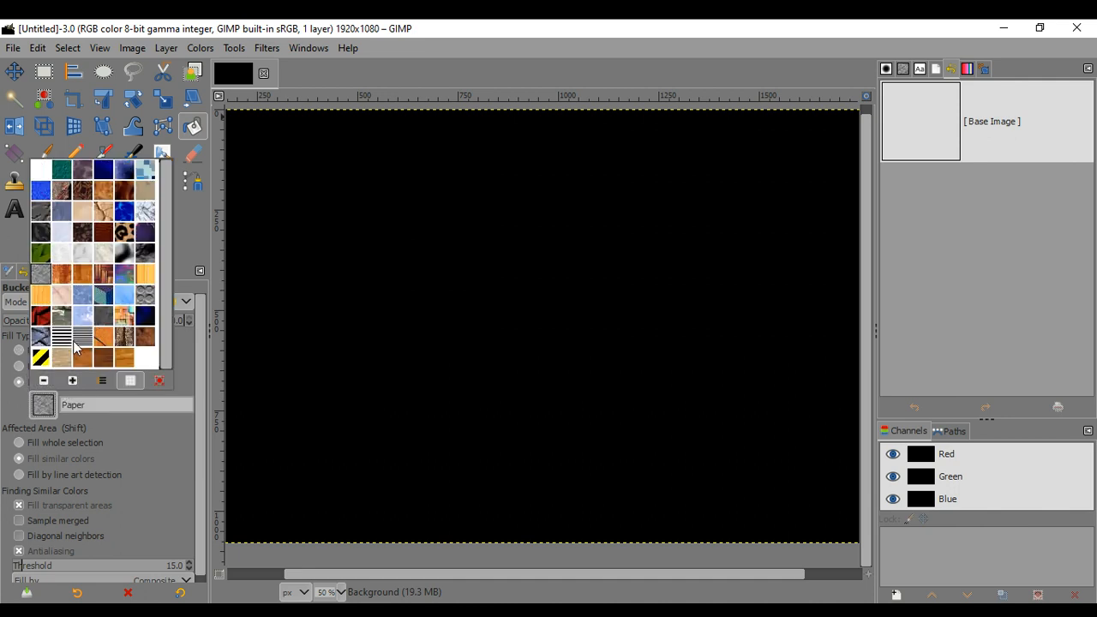
click(104, 261)
click(467, 312)
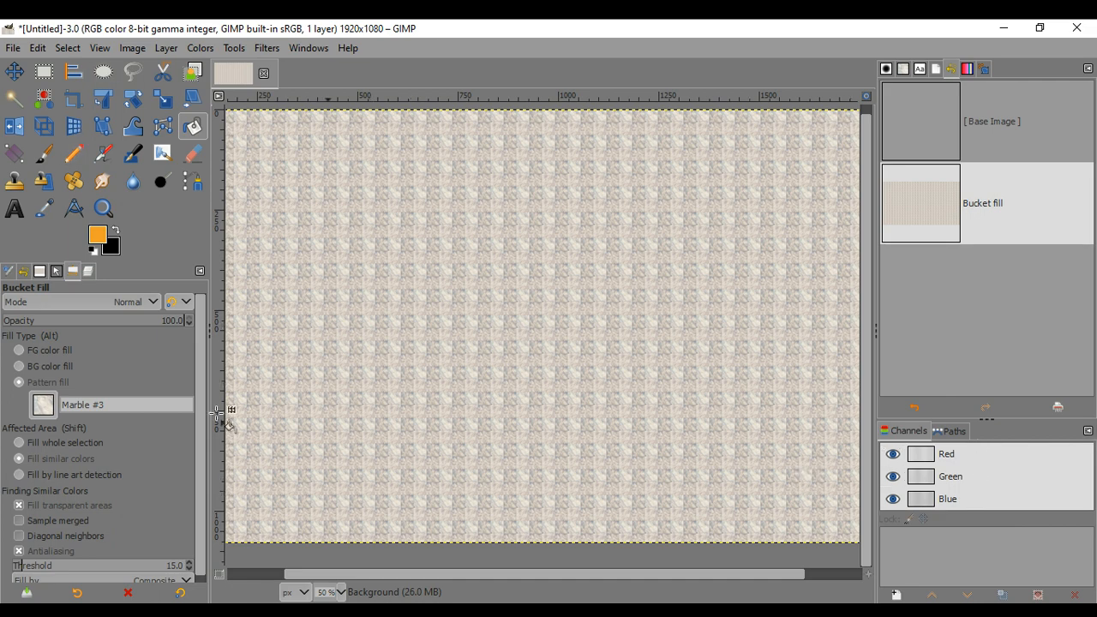
Rename the Background layer to "Base Layer Background"
click(89, 271)
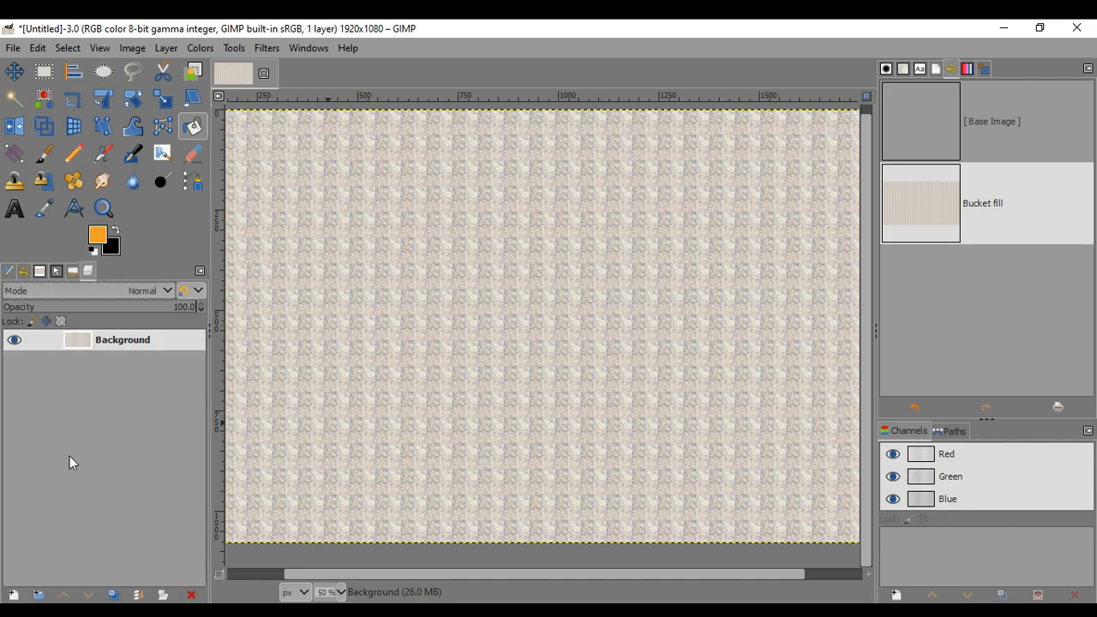
double_click(126, 340)
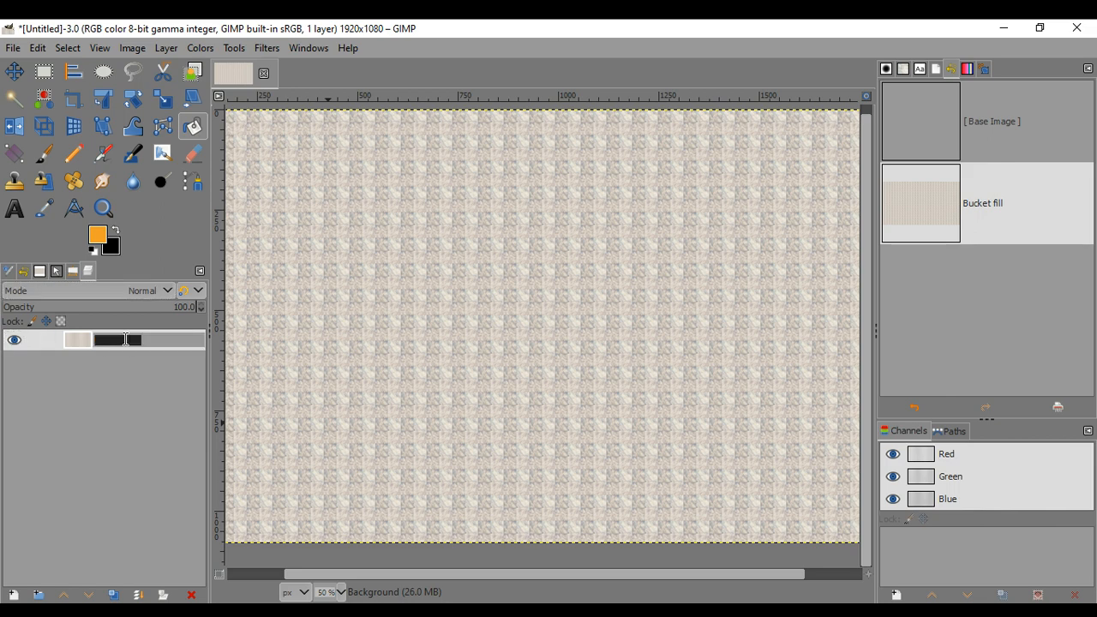
text(Base )
text(Layer Nba)
key(BackSpace)
key(BackSpace)
key(BackSpace)
text(Nab)
key(BackSpace)
key(BackSpace)
key(BackSpace)
text(b)
key(BackSpace)
text(Background)
key(Return)
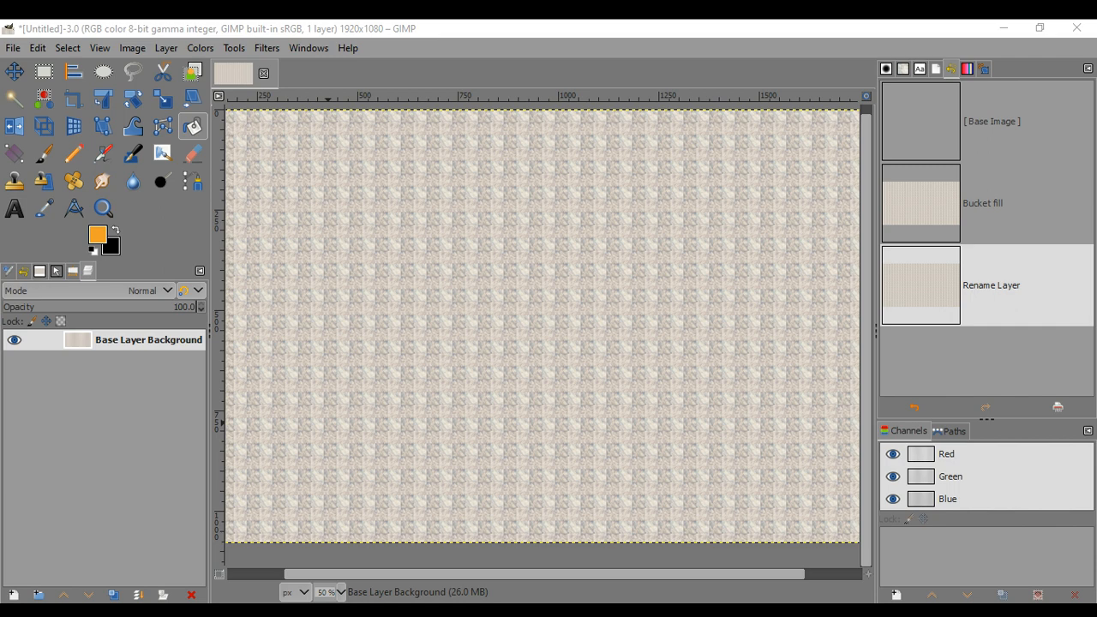
Add a transparent layer above the base layer and draw a rectangular selection in the upper-left area of the canvas
click(331, 381)
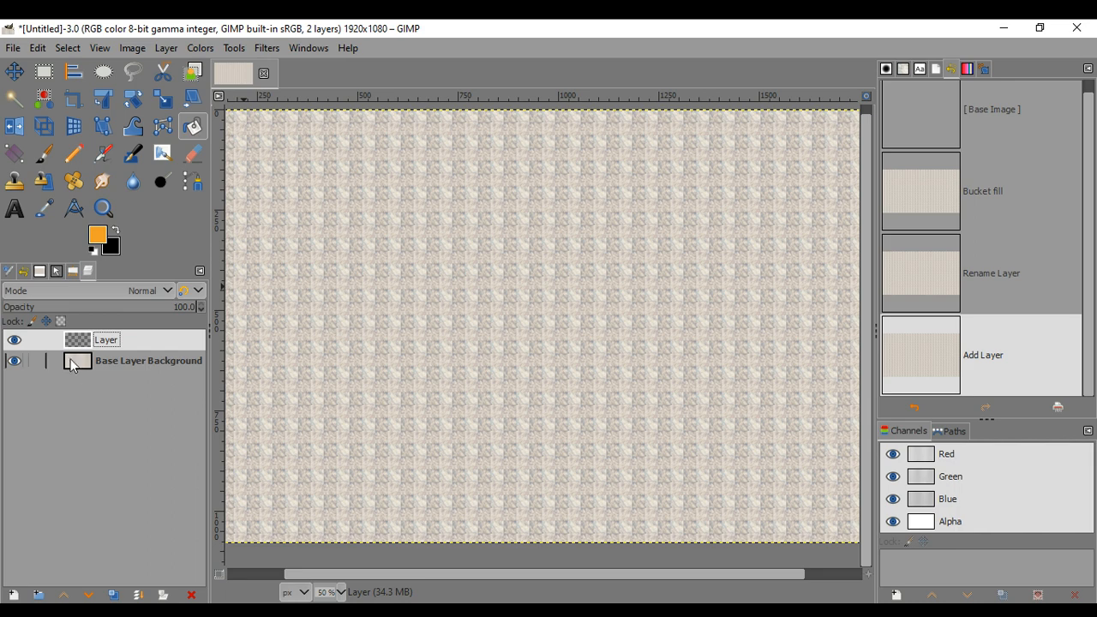
click(110, 77)
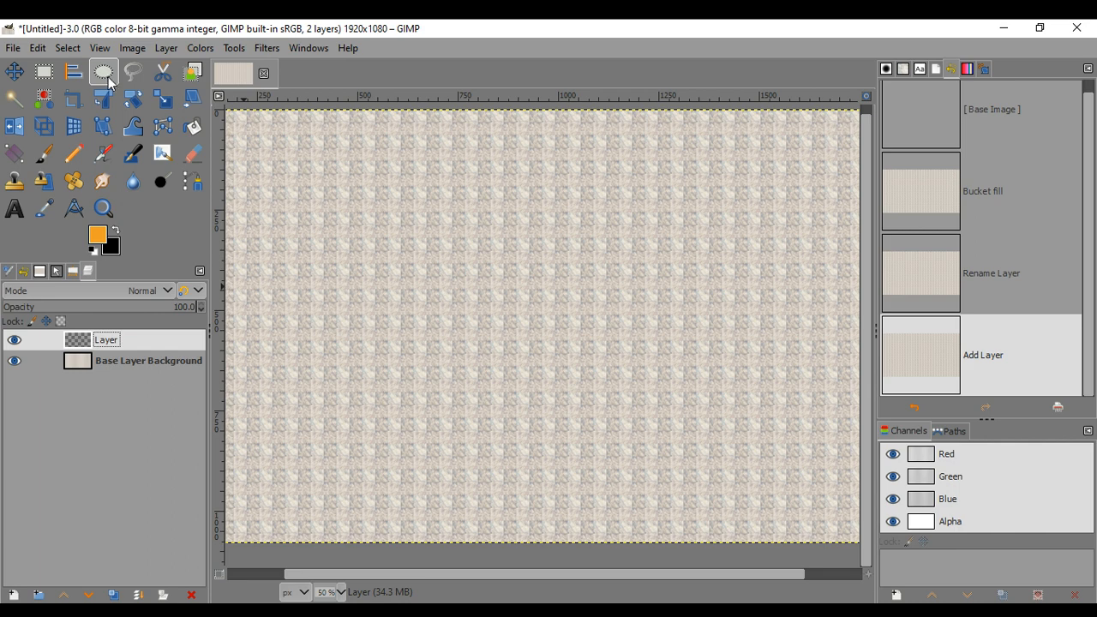
click(44, 73)
drag(262, 149, 474, 294)
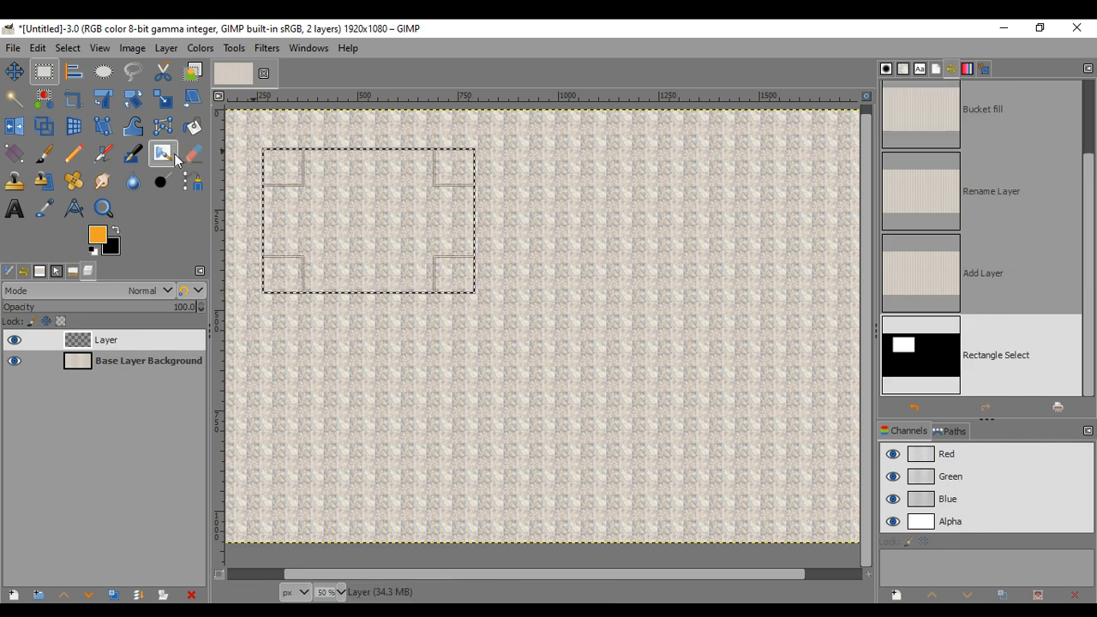
Switch Bucket Fill to FG color fill and fill the rectangular selection with the orange foreground color
click(192, 126)
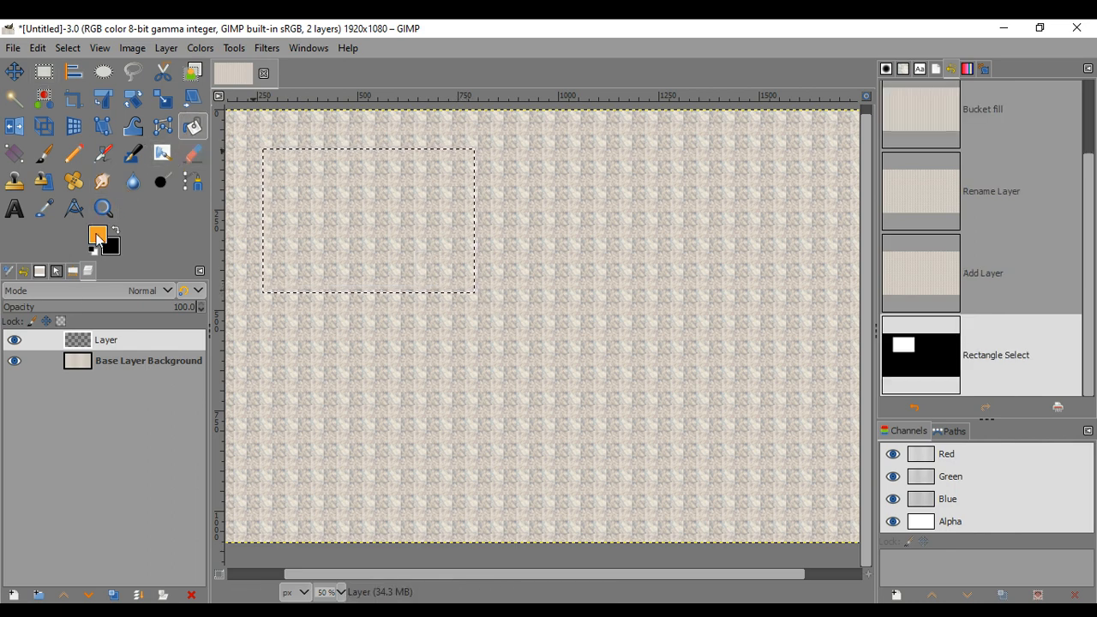
click(96, 233)
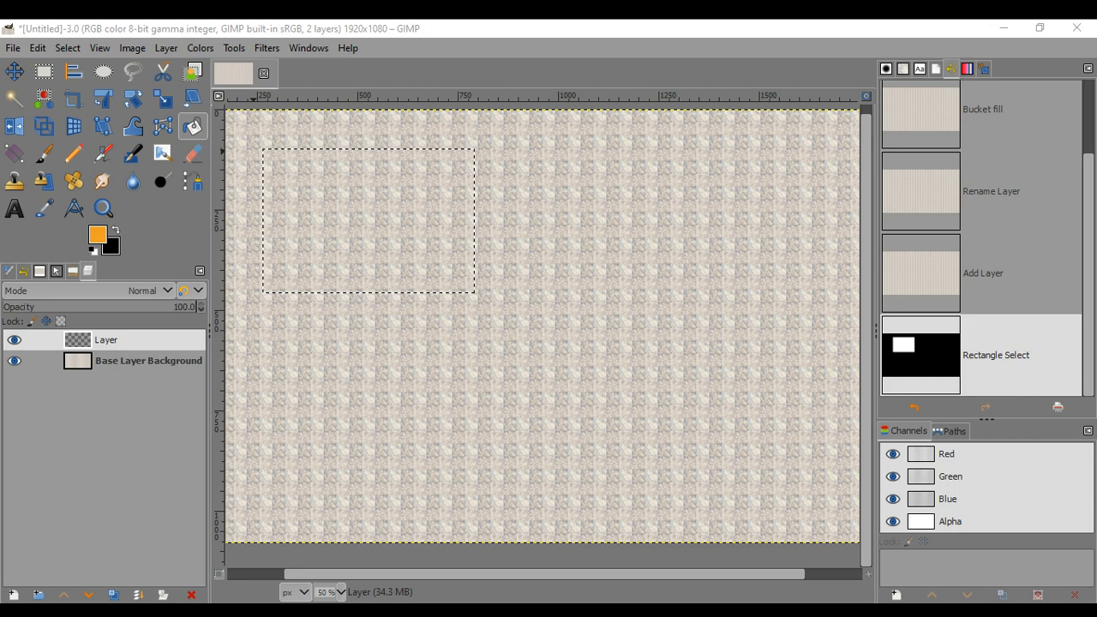
click(66, 273)
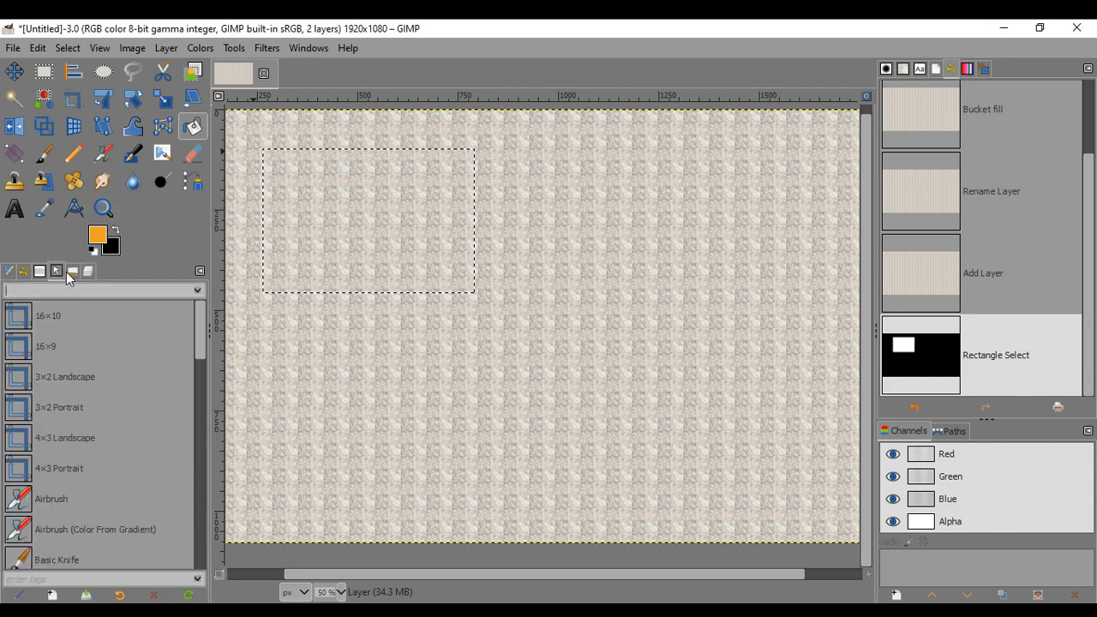
click(74, 270)
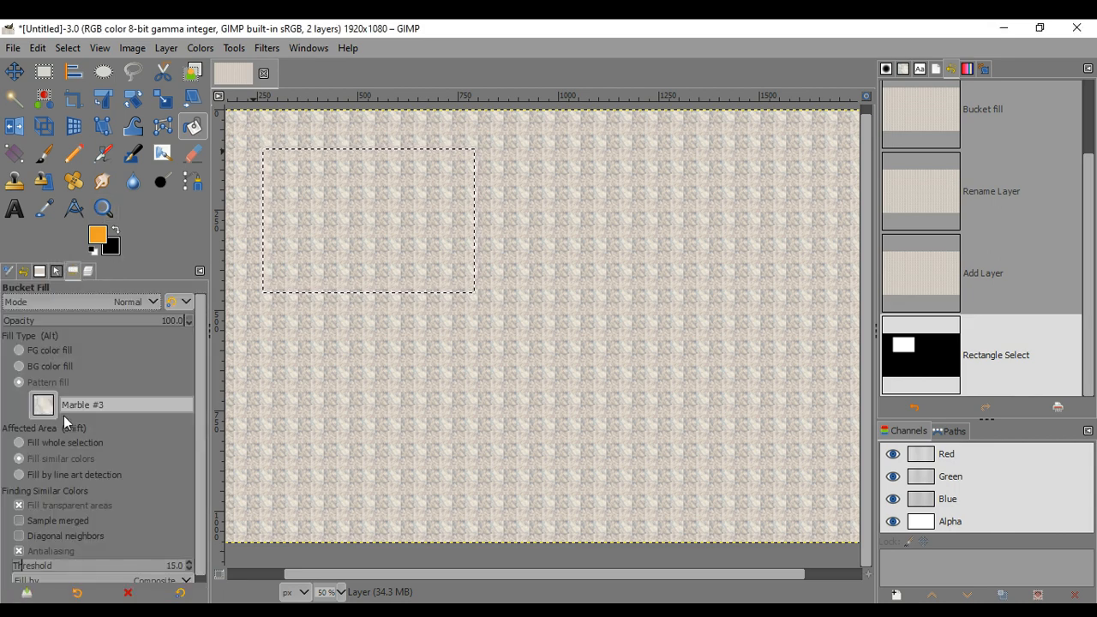
click(19, 350)
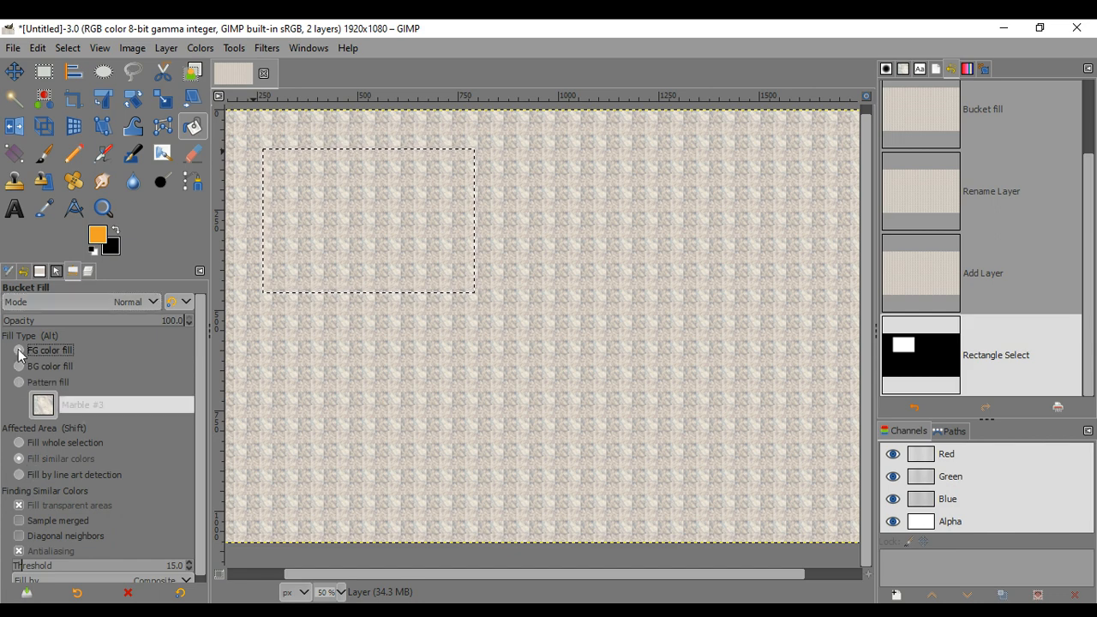
click(328, 215)
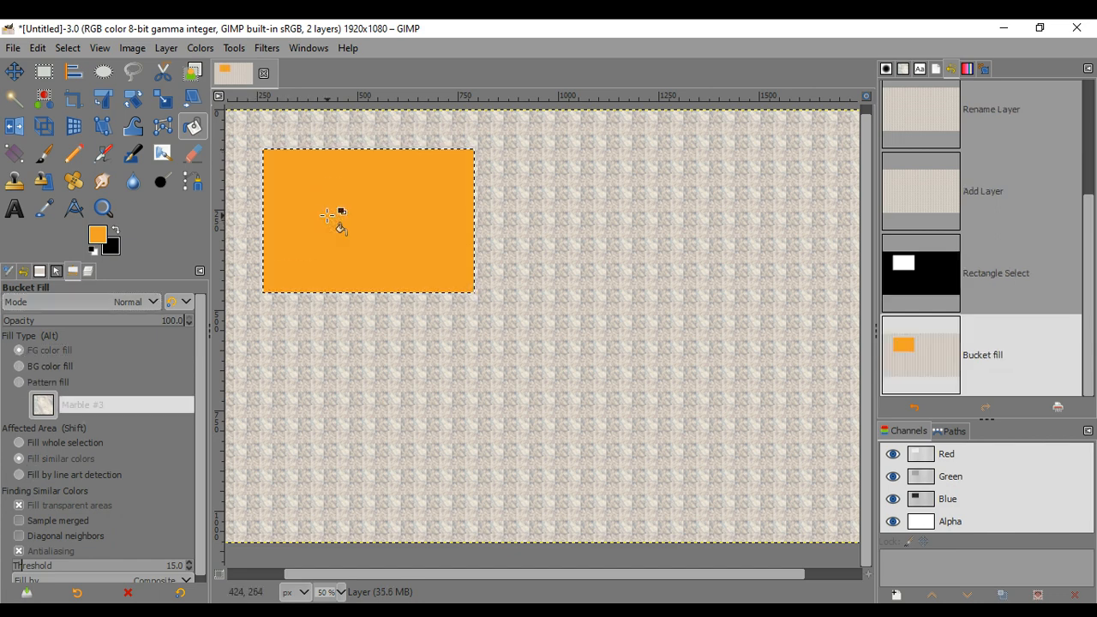
Add another transparent layer and draw an elliptical selection overlapping the lower-right corner of the orange rectangle
click(88, 271)
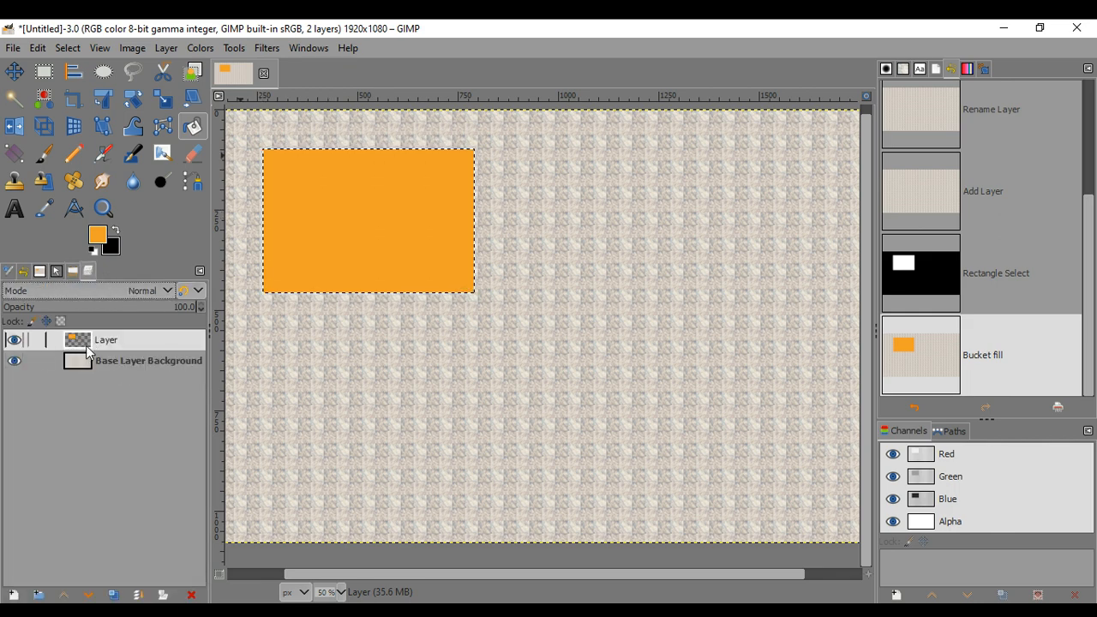
click(105, 397)
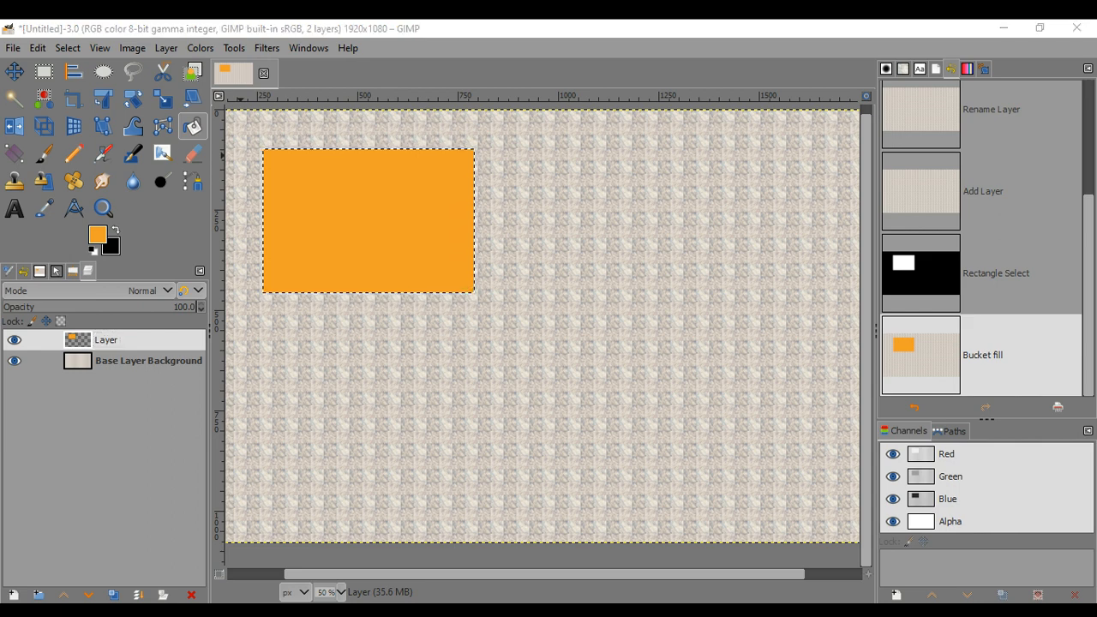
click(357, 380)
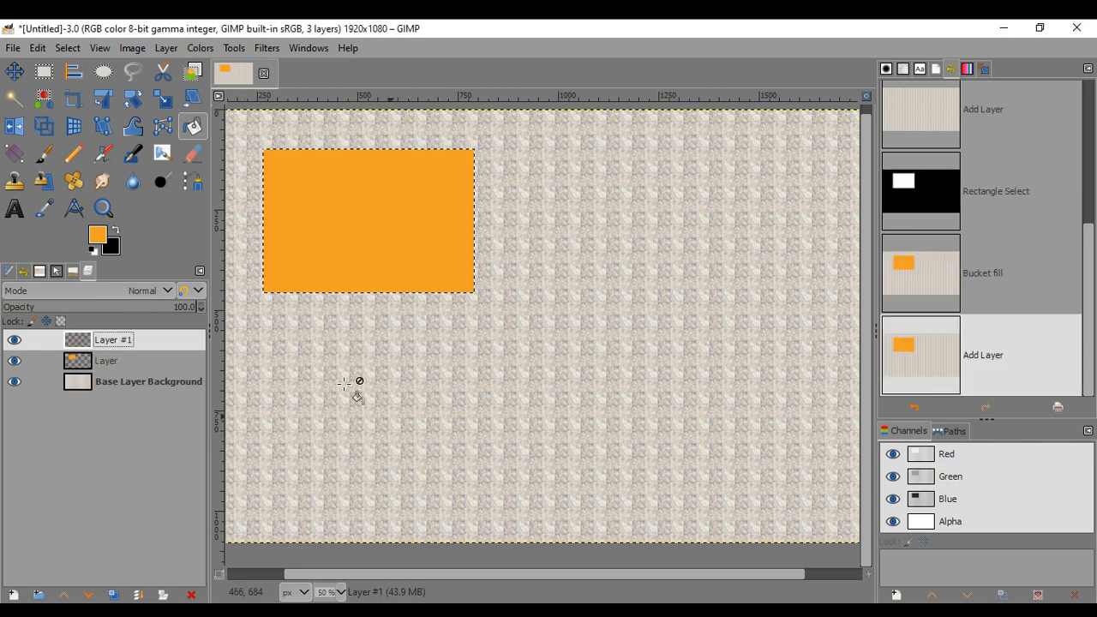
click(111, 78)
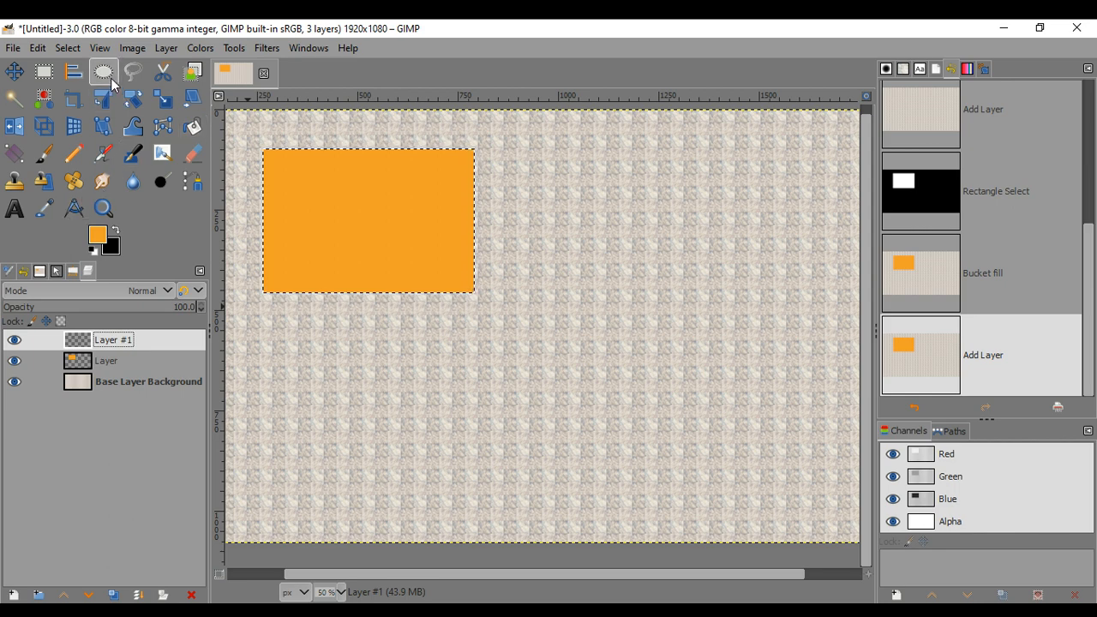
drag(392, 196, 588, 351)
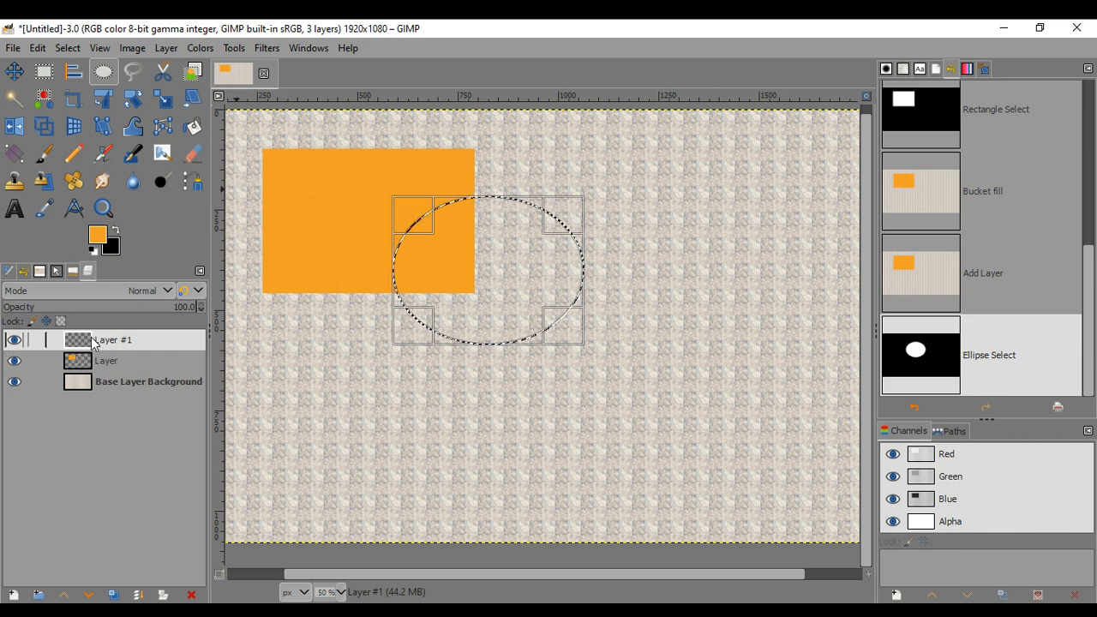
Change the foreground color to bright green and fill the elliptical selection on the topmost layer
click(116, 382)
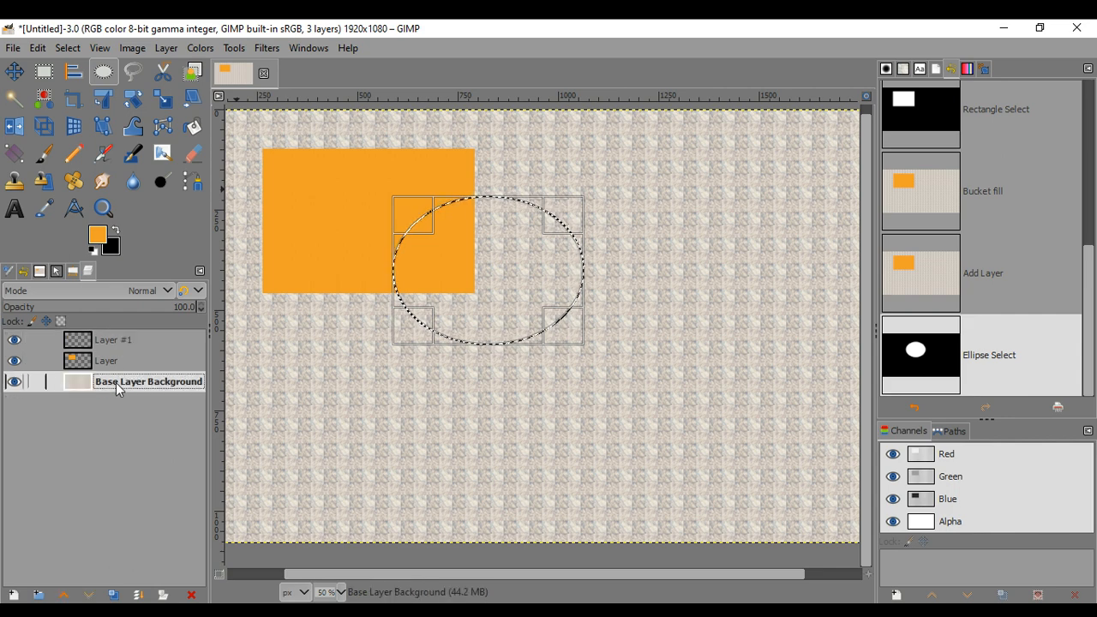
click(115, 341)
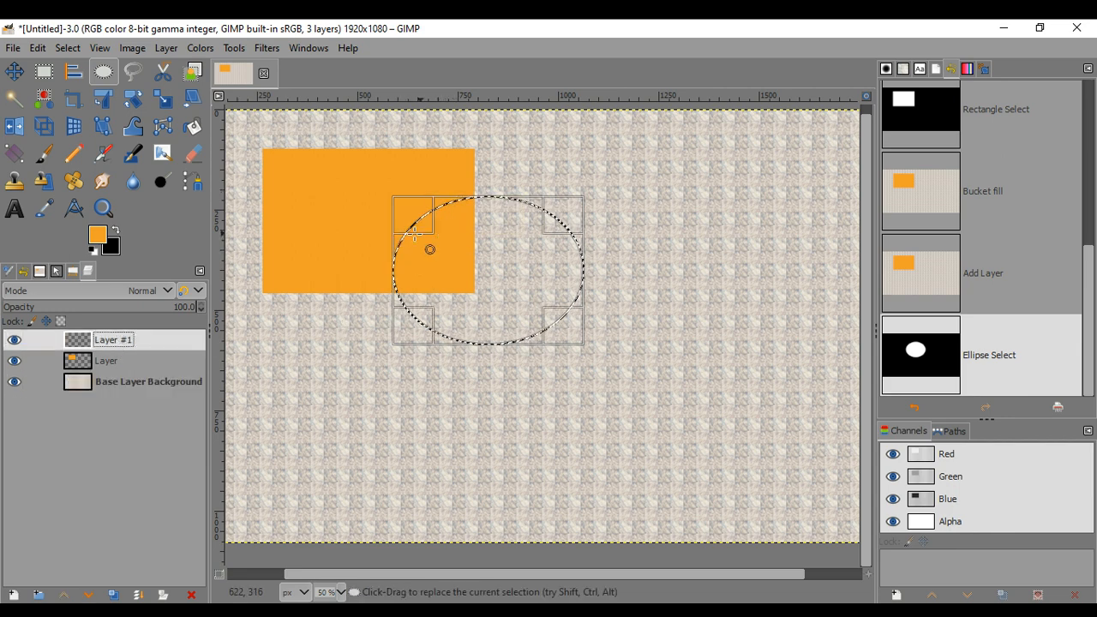
click(191, 126)
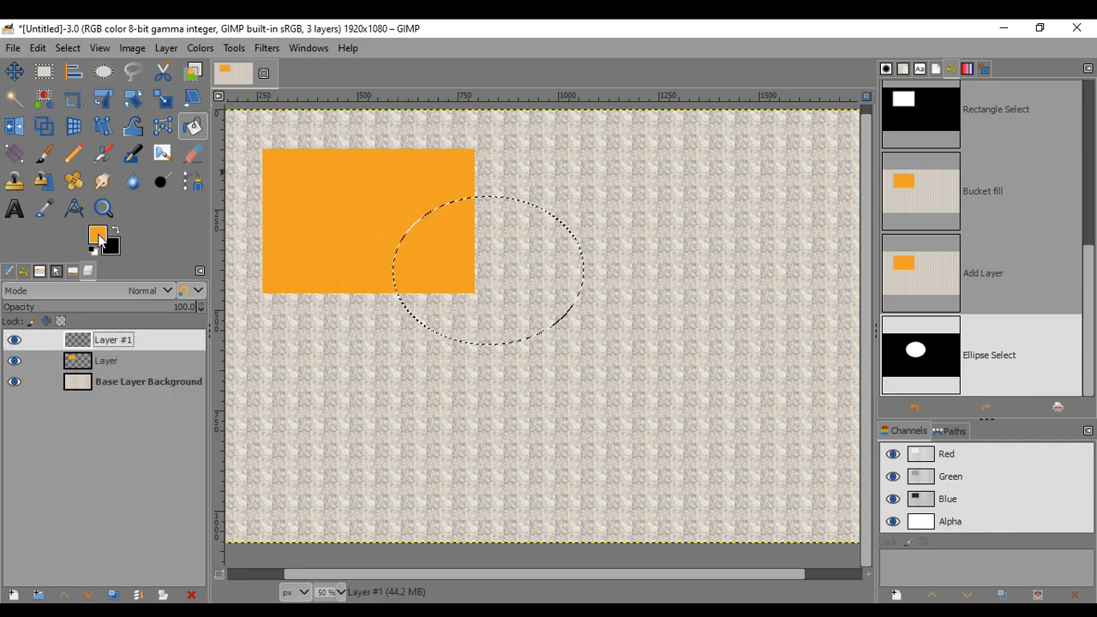
click(99, 240)
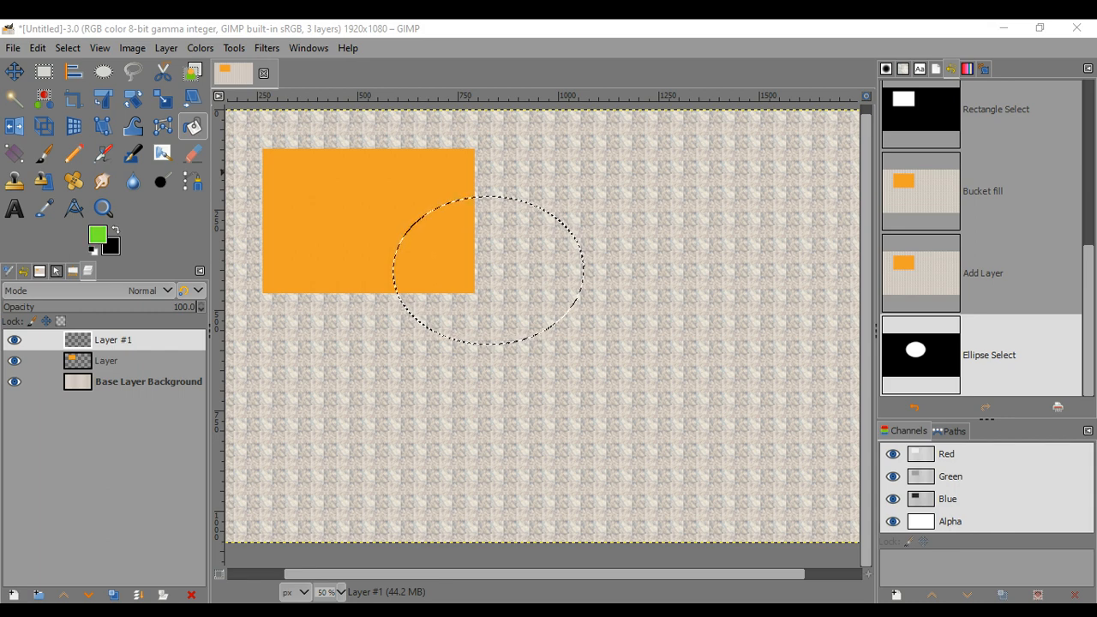
click(531, 255)
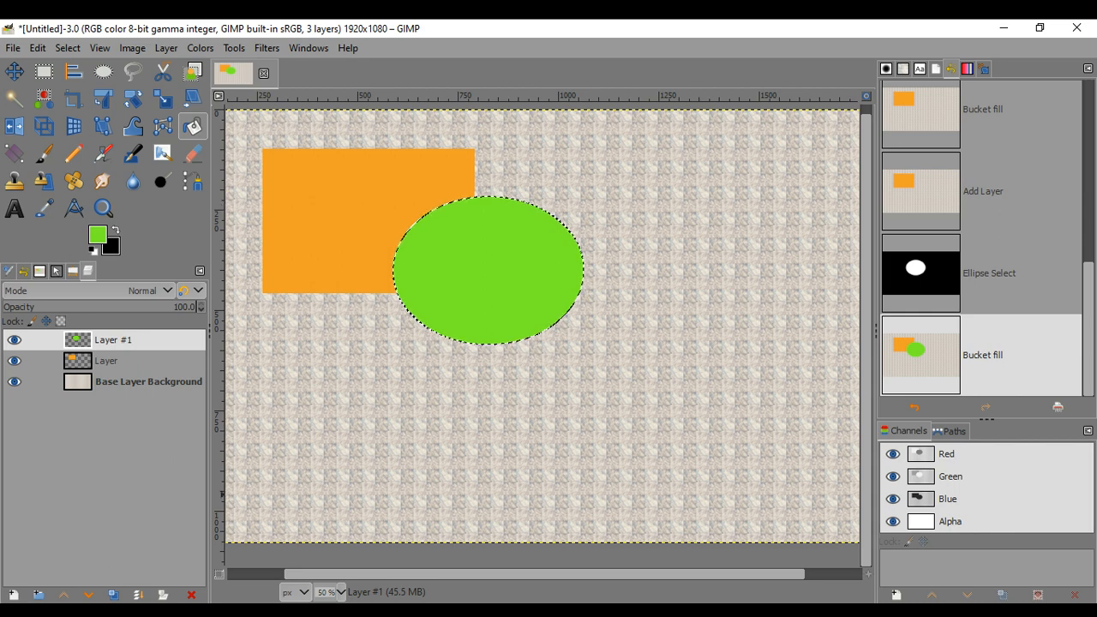
Hide the layers holding the orange rectangle and the green ellipse
click(15, 360)
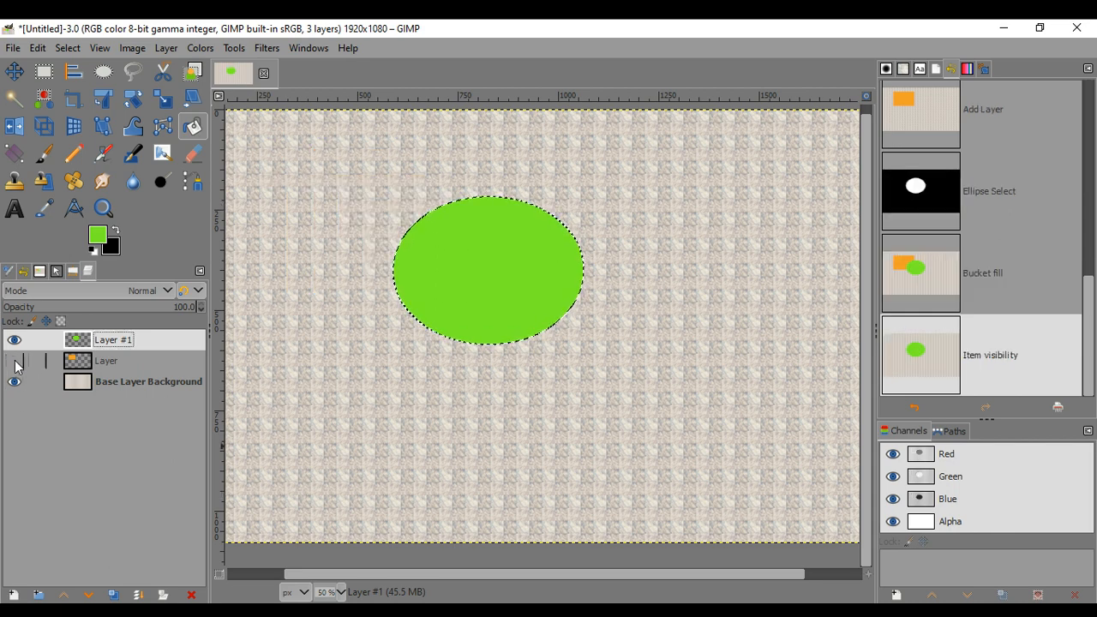
click(14, 341)
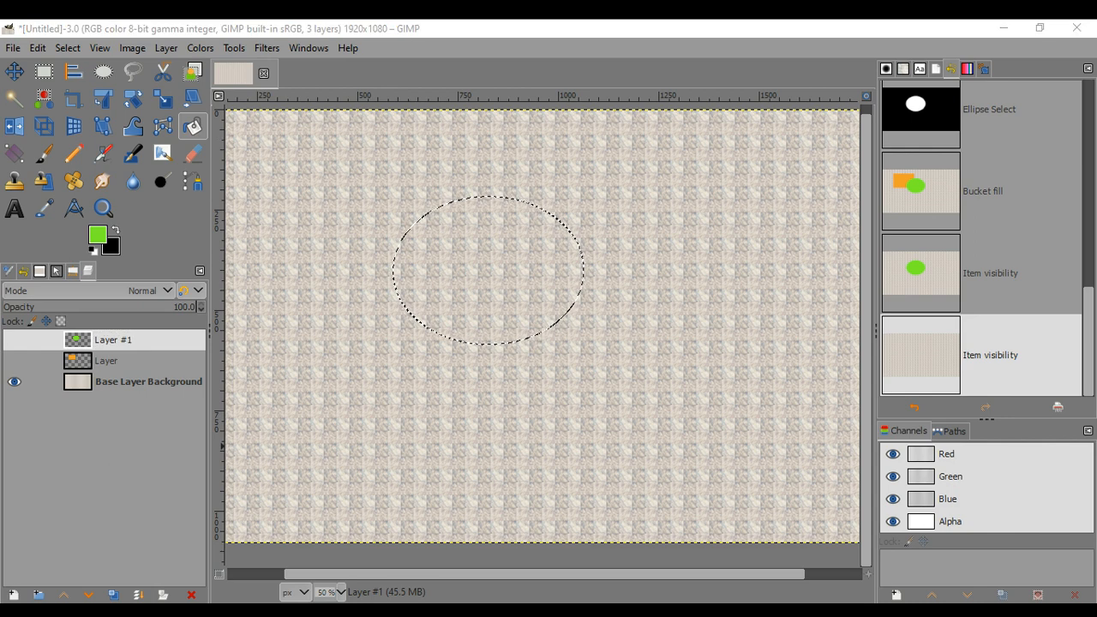
Add another transparent layer and draw an elliptical selection beside the former green ellipse area, slightly overlapping its edge
click(365, 376)
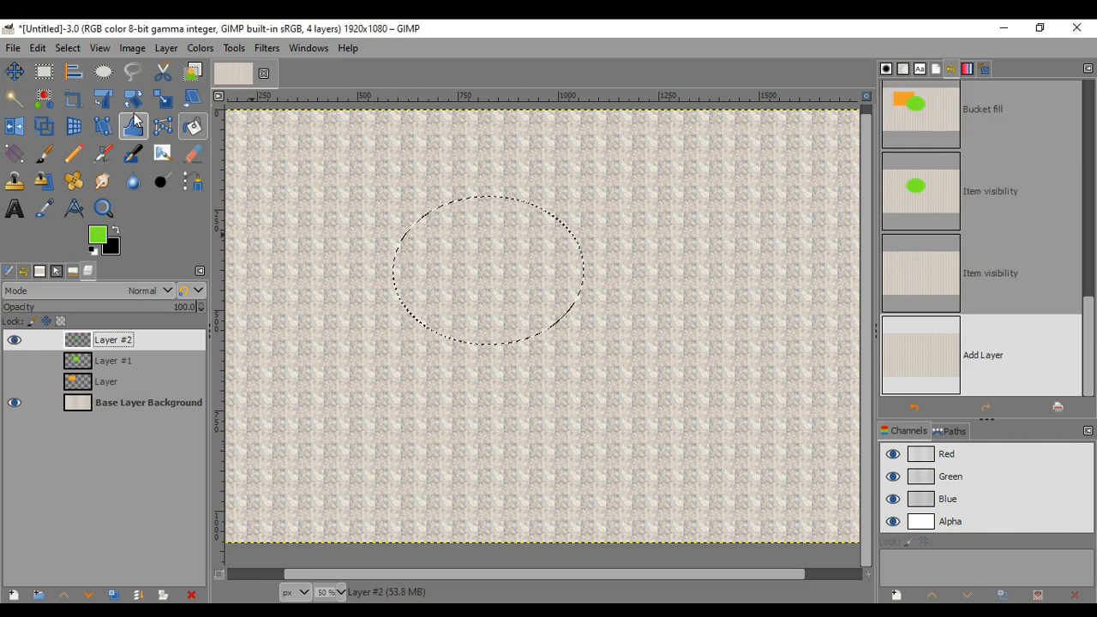
click(104, 73)
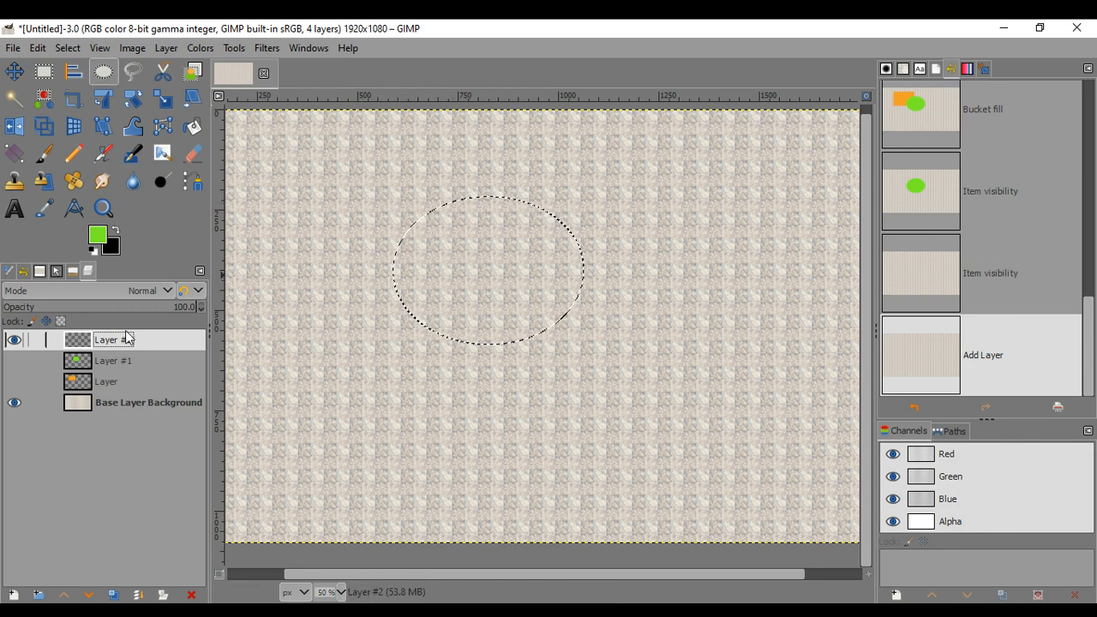
drag(555, 185, 736, 340)
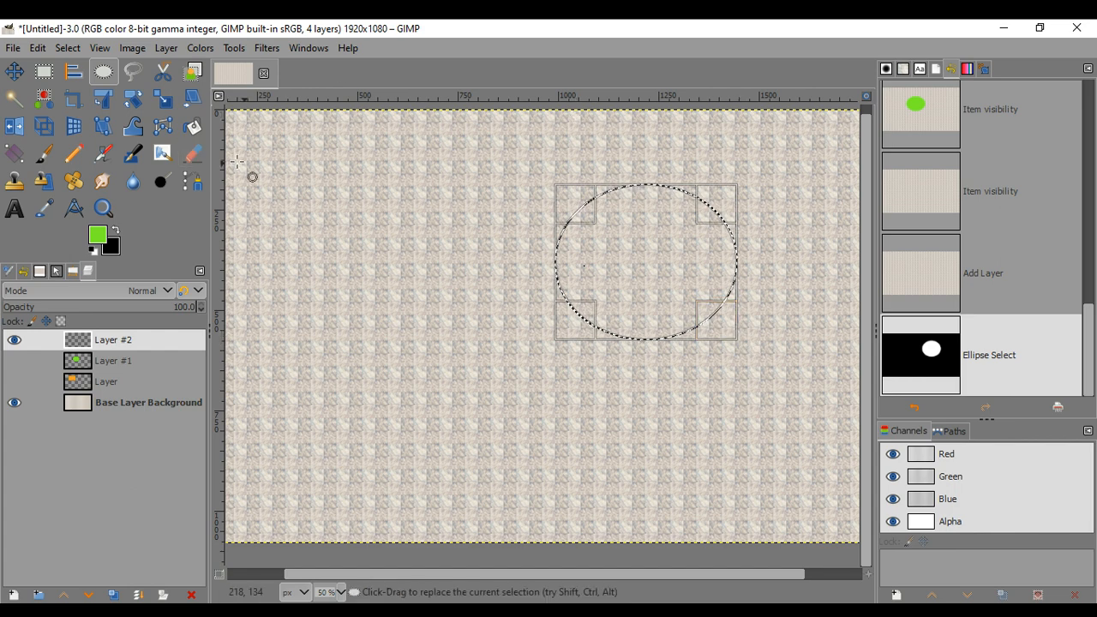
Change the foreground color to red, fill the elliptical selection on the new layer, and hide that layer
click(192, 126)
click(99, 229)
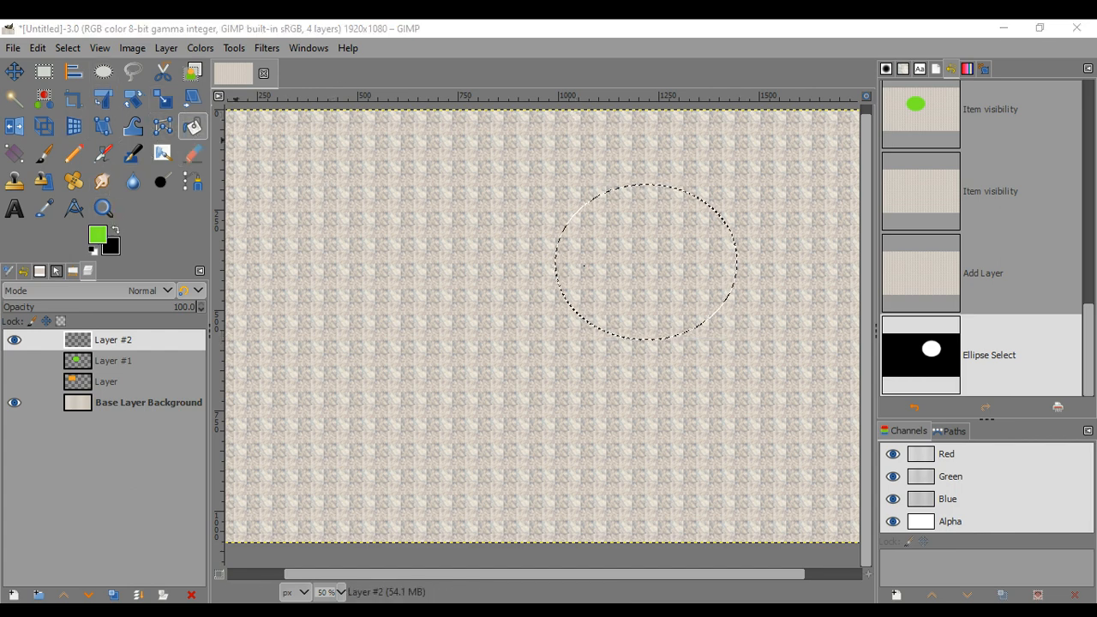
click(641, 255)
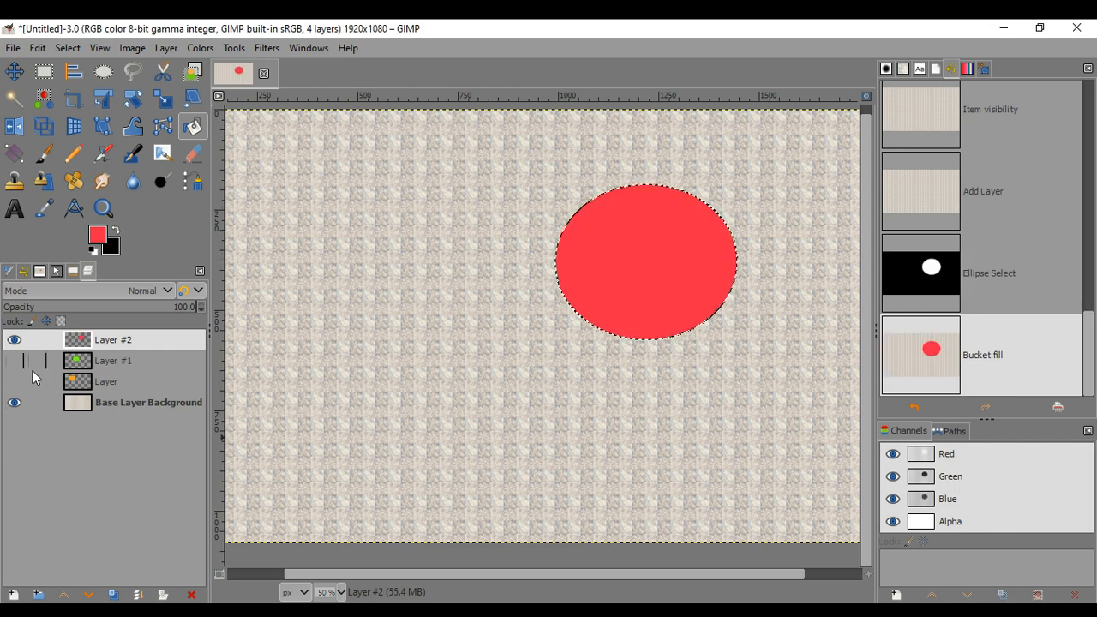
click(13, 340)
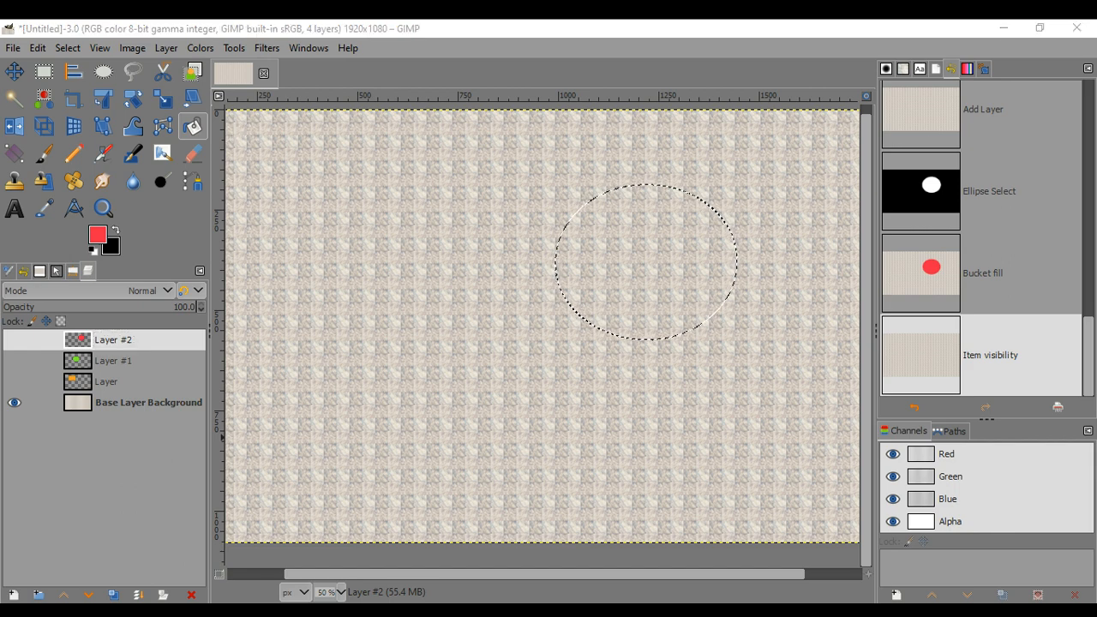
Add a fourth transparent layer above the others and draw a large rectangular selection across the middle of the canvas
click(352, 381)
click(43, 75)
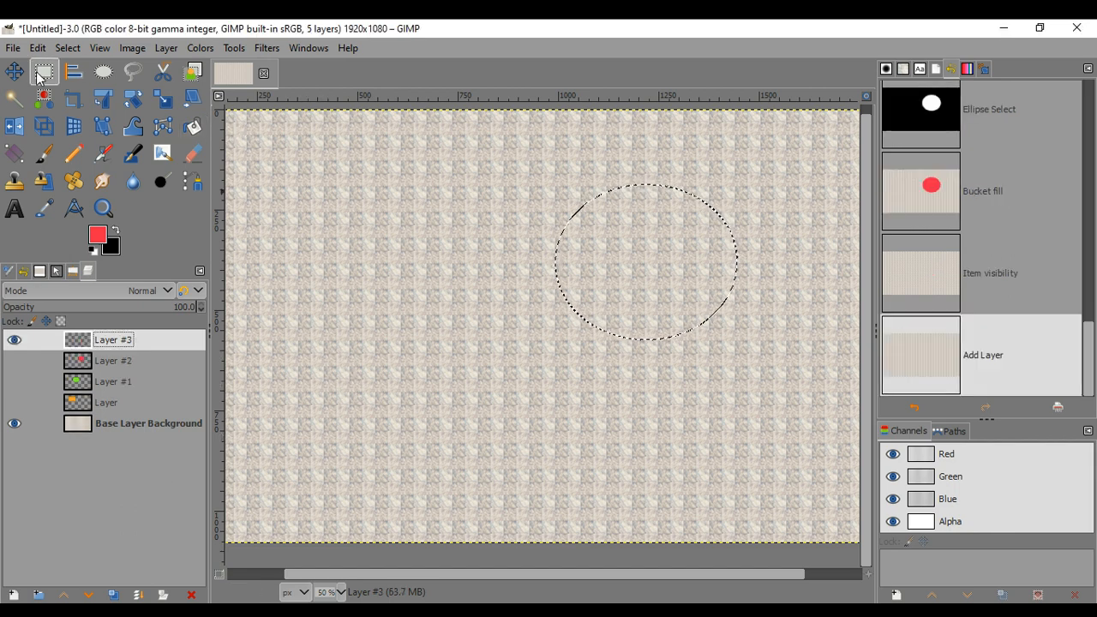
drag(361, 200, 691, 428)
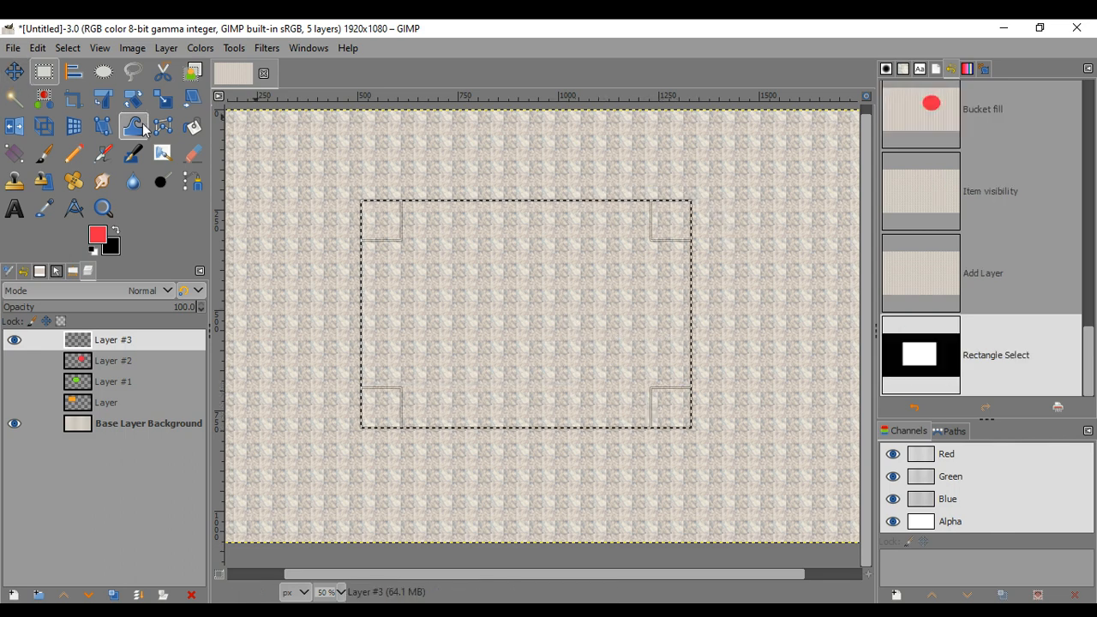
Change the foreground color to blue, fill the rectangular selection with it, and hide that layer
click(192, 126)
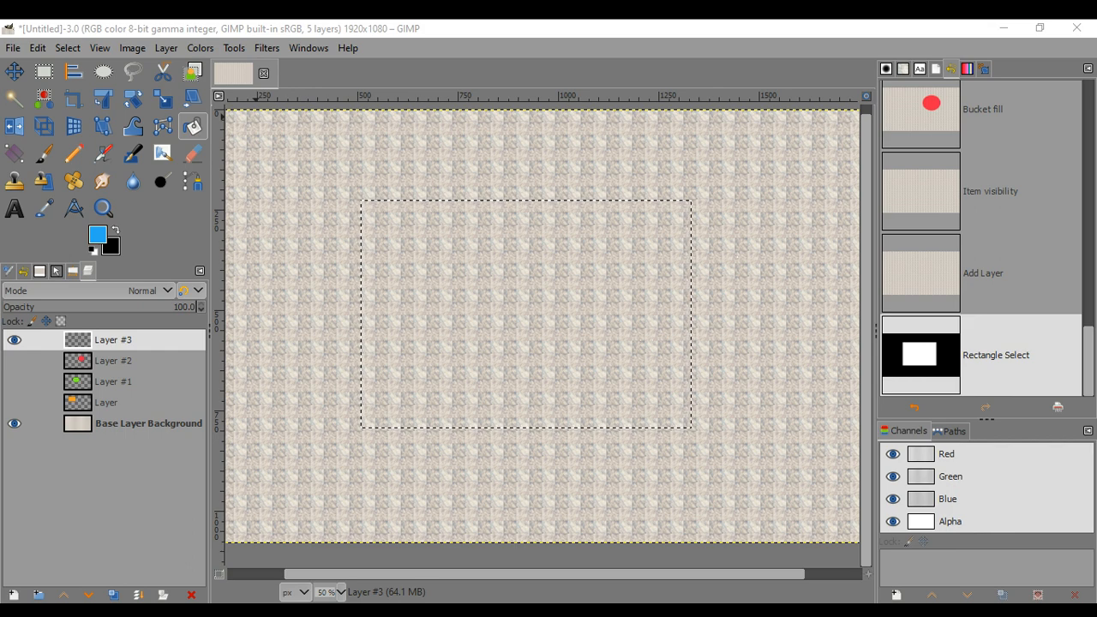
click(456, 271)
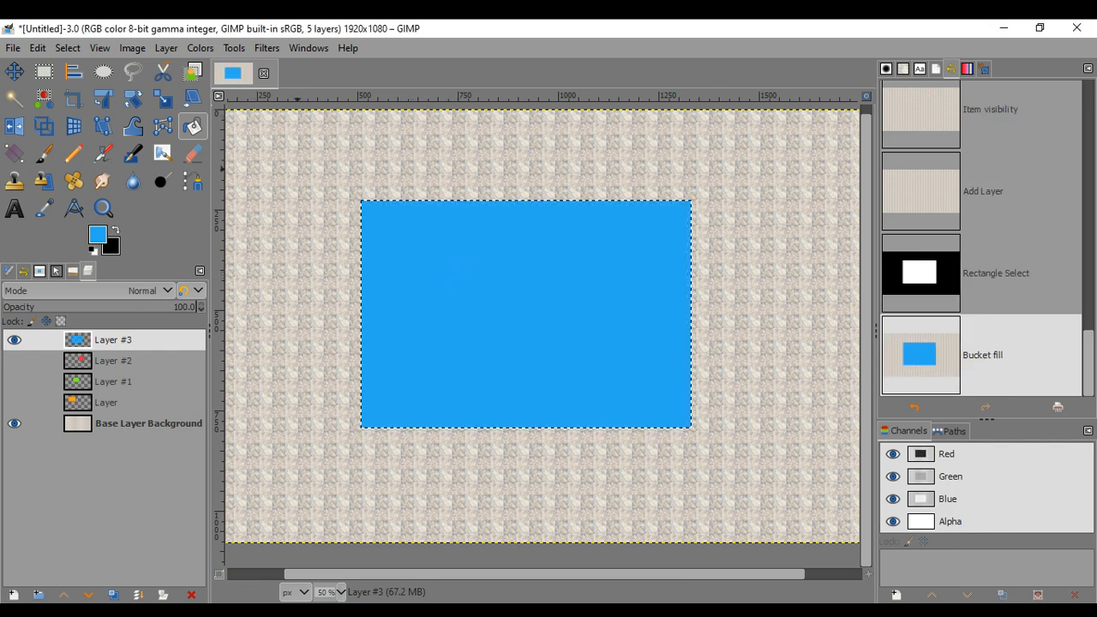
click(13, 339)
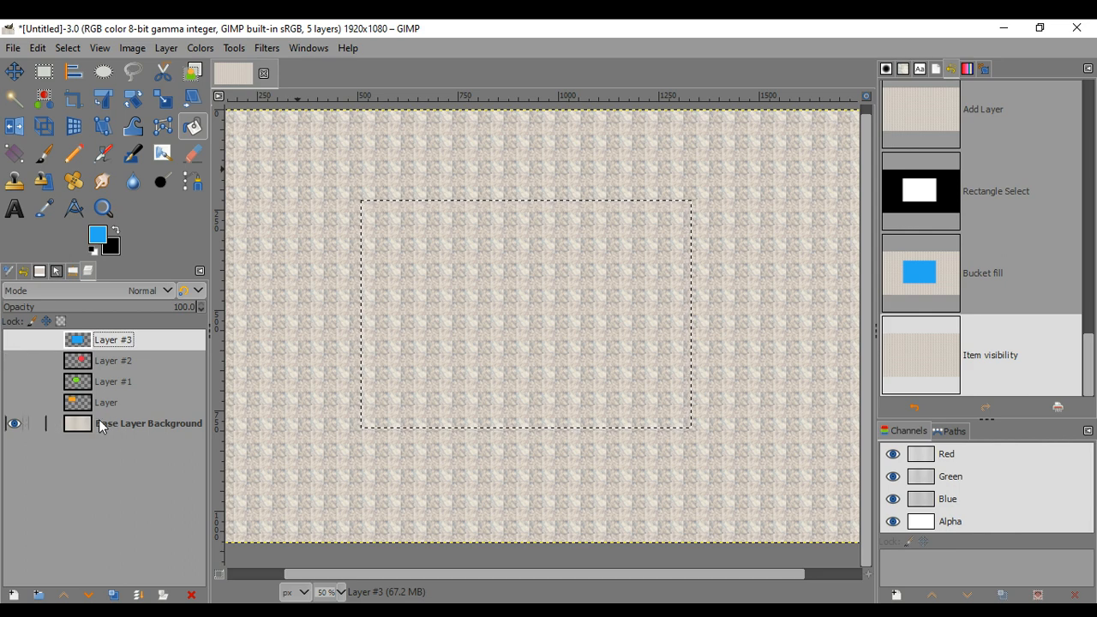
Show the orange, green, red and blue shape layers one by one from the lowest to the topmost
click(14, 403)
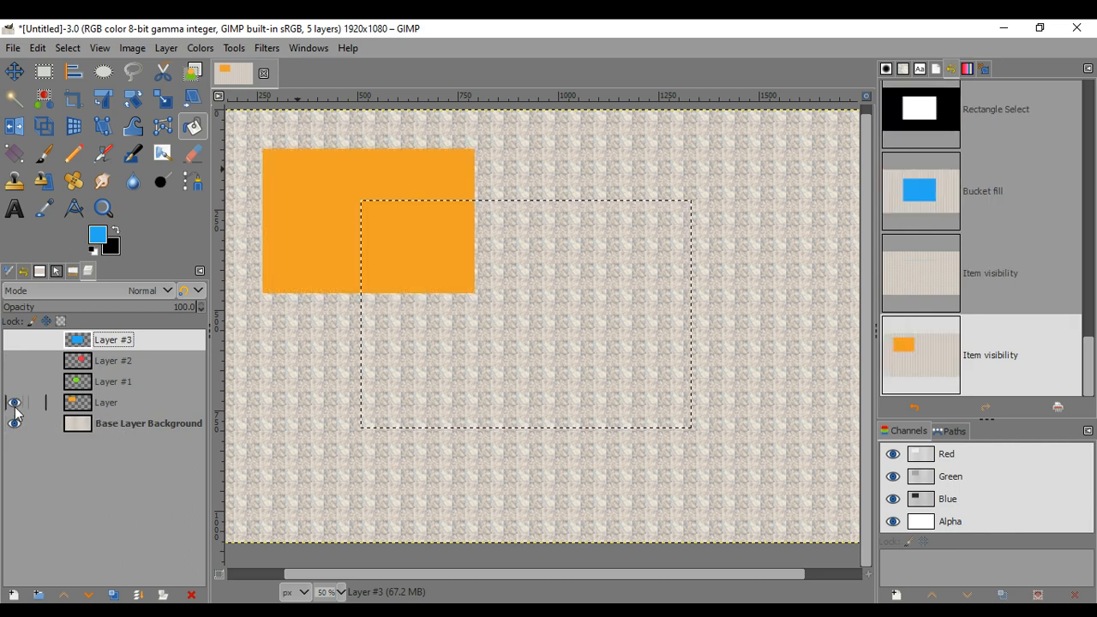
click(16, 386)
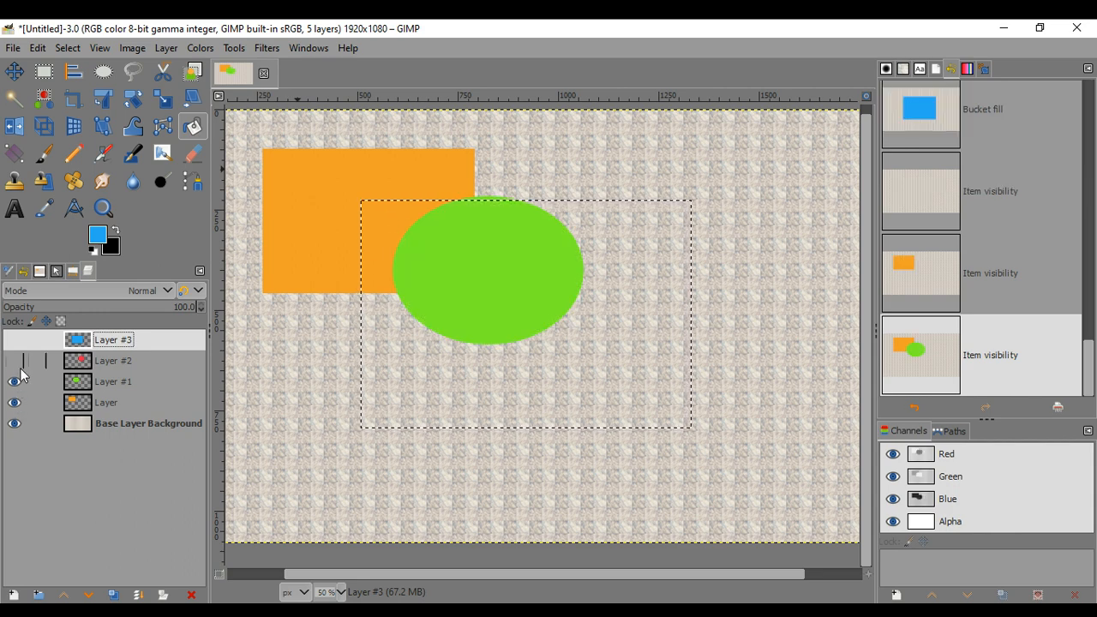
click(17, 362)
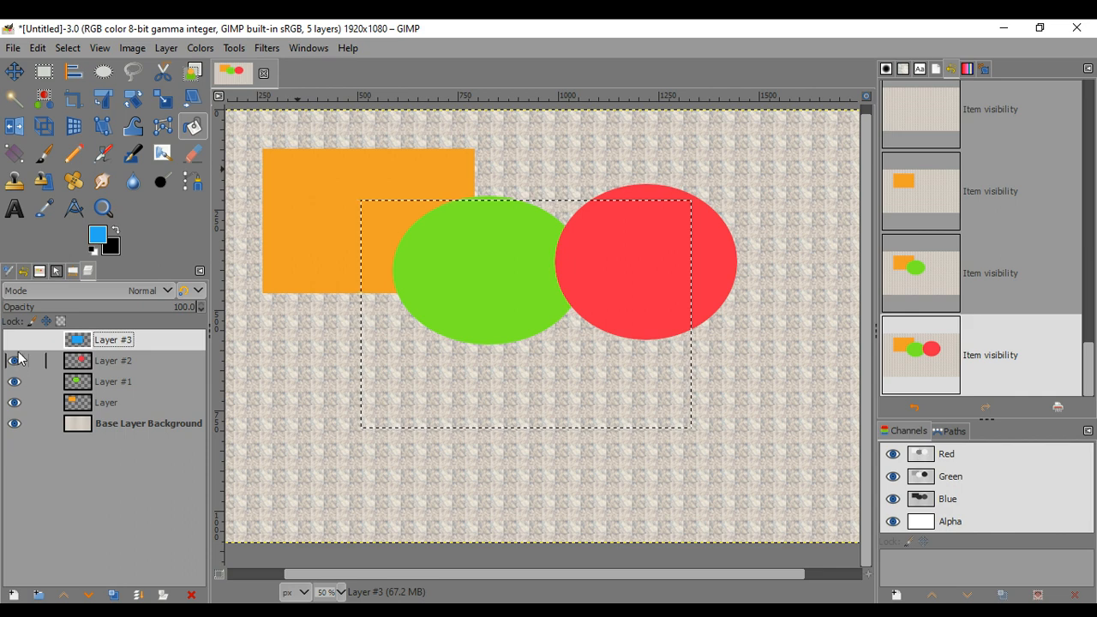
click(15, 339)
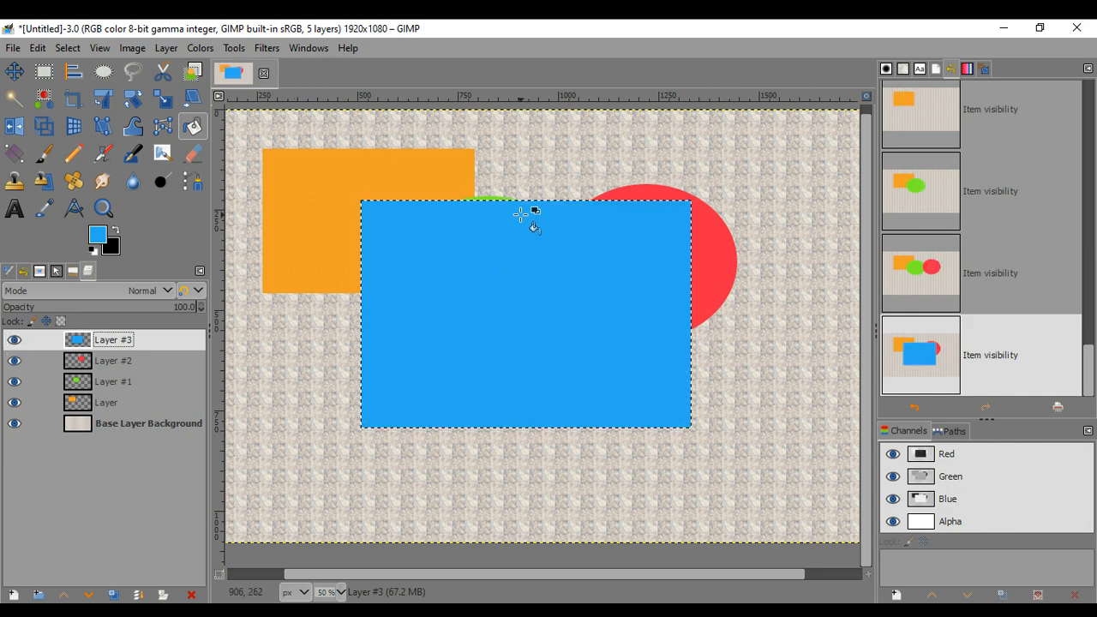
Move the blue rectangle down and to the right, and shift the green and red ellipses left toward the orange rectangle
click(14, 72)
drag(550, 321, 666, 391)
drag(497, 245, 465, 239)
click(661, 226)
drag(660, 226, 611, 209)
drag(442, 220, 425, 210)
drag(557, 211, 526, 212)
click(409, 225)
click(315, 222)
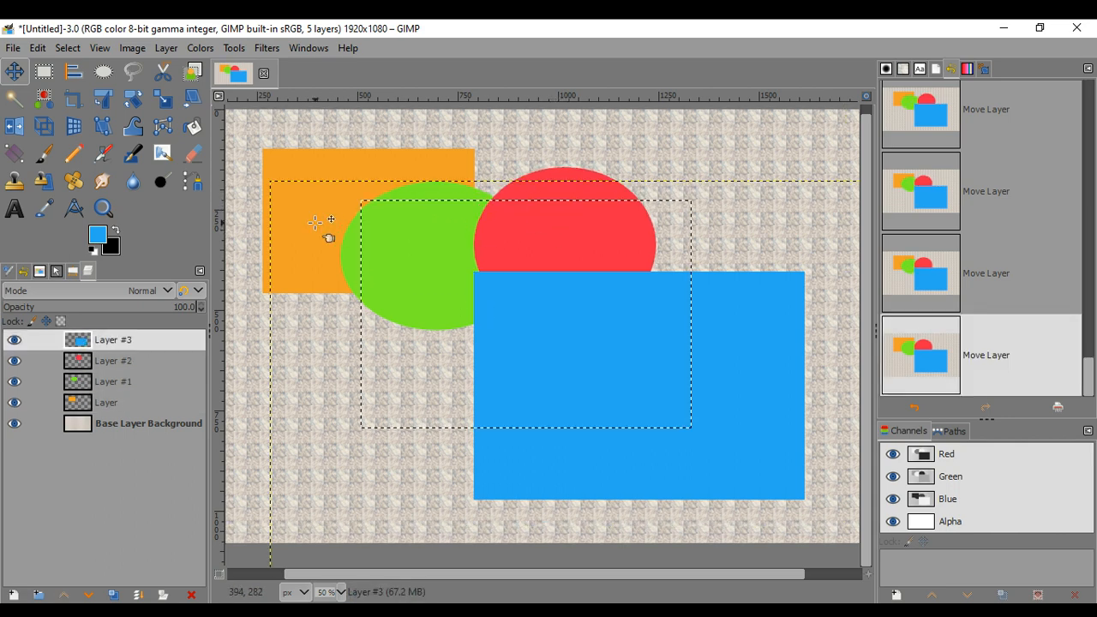
click(291, 156)
Shift the blue rectangle up and left until it overlaps more of both ellipses, and clear the selection
click(740, 340)
drag(740, 339, 708, 328)
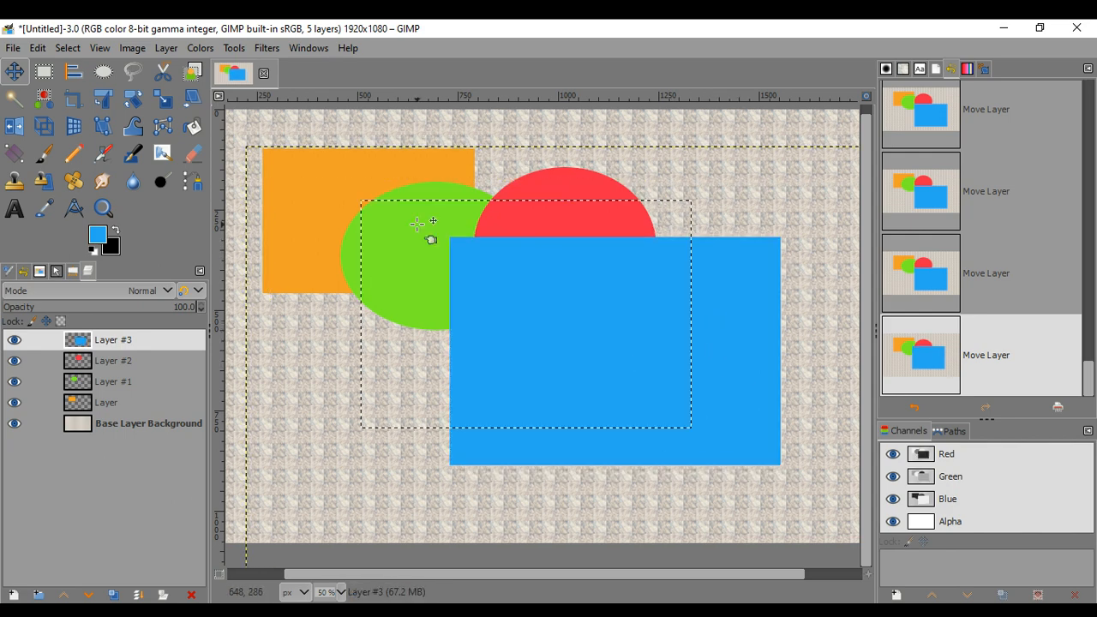
click(70, 48)
click(82, 85)
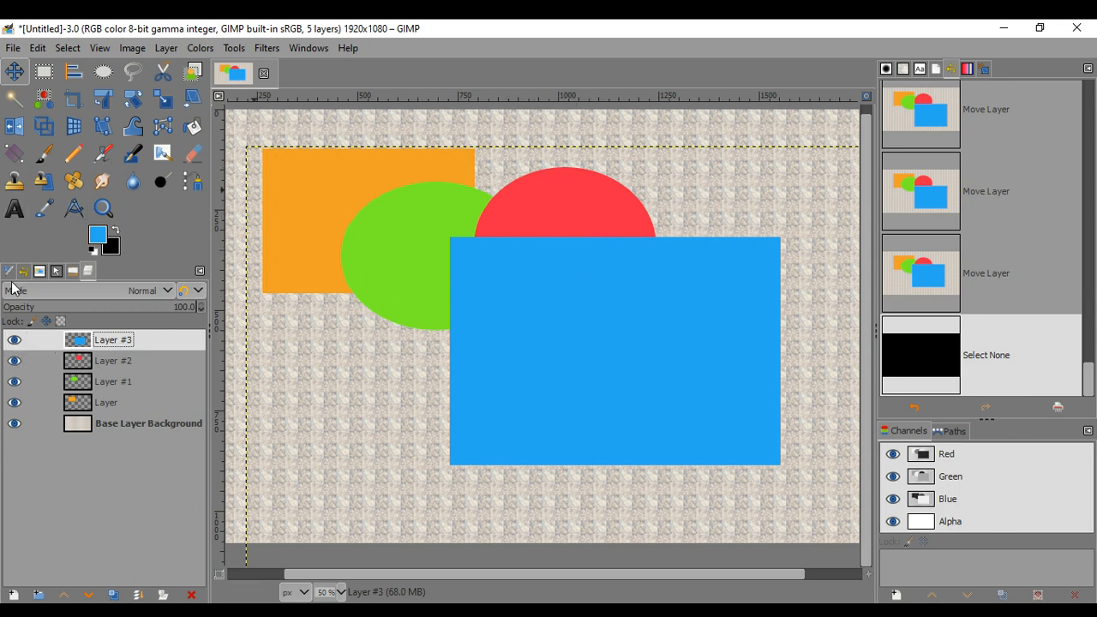
Hide the red ellipse, green ellipse and orange rectangle layers, keeping the blue rectangle and background visible
click(14, 363)
click(14, 381)
click(15, 402)
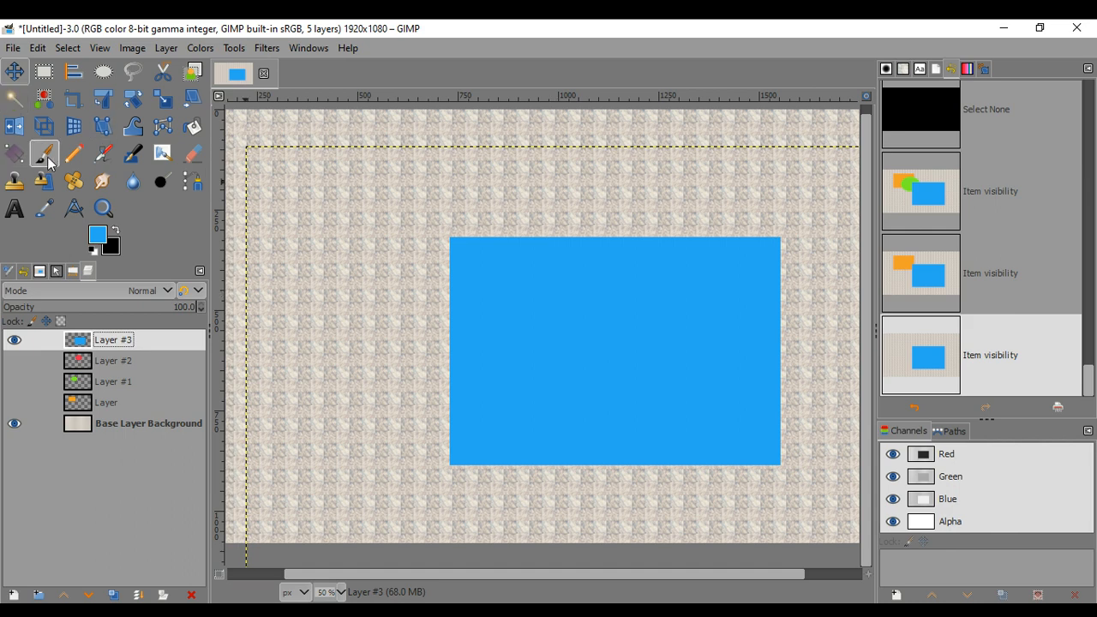
Draw two freehand blue Pencil strokes on the blue rectangle's layer, one left of the rectangle and one above it
click(73, 153)
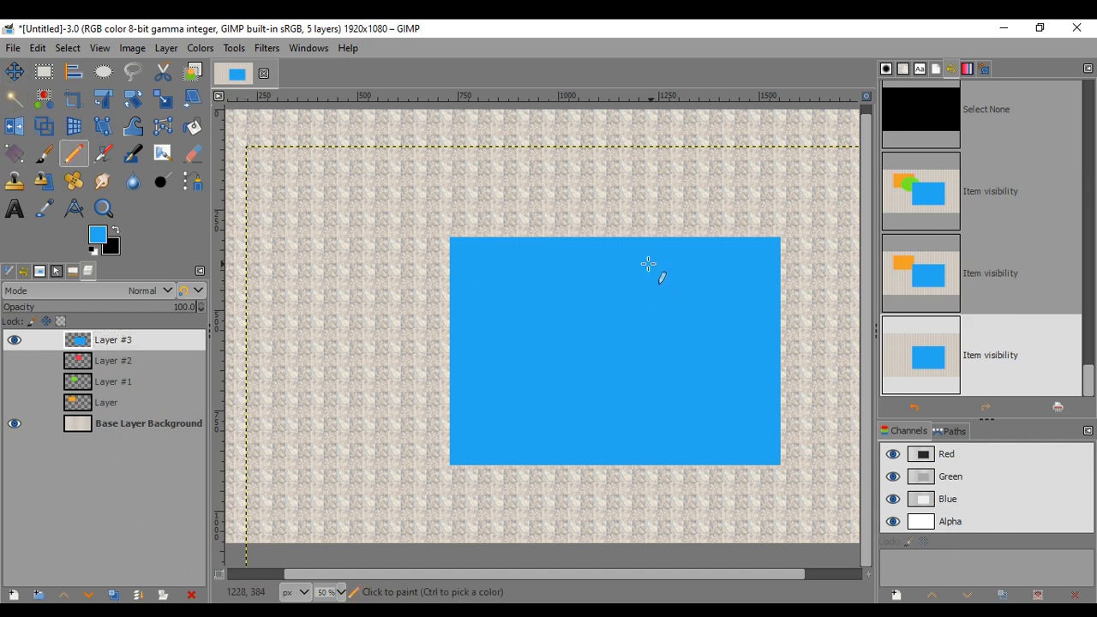
click(674, 317)
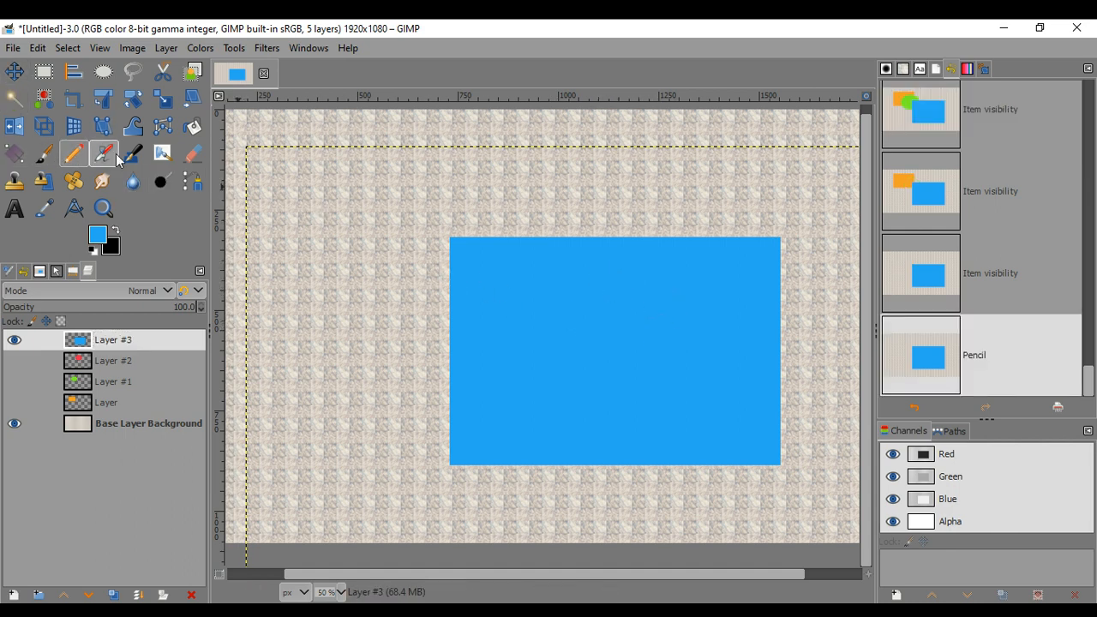
click(111, 245)
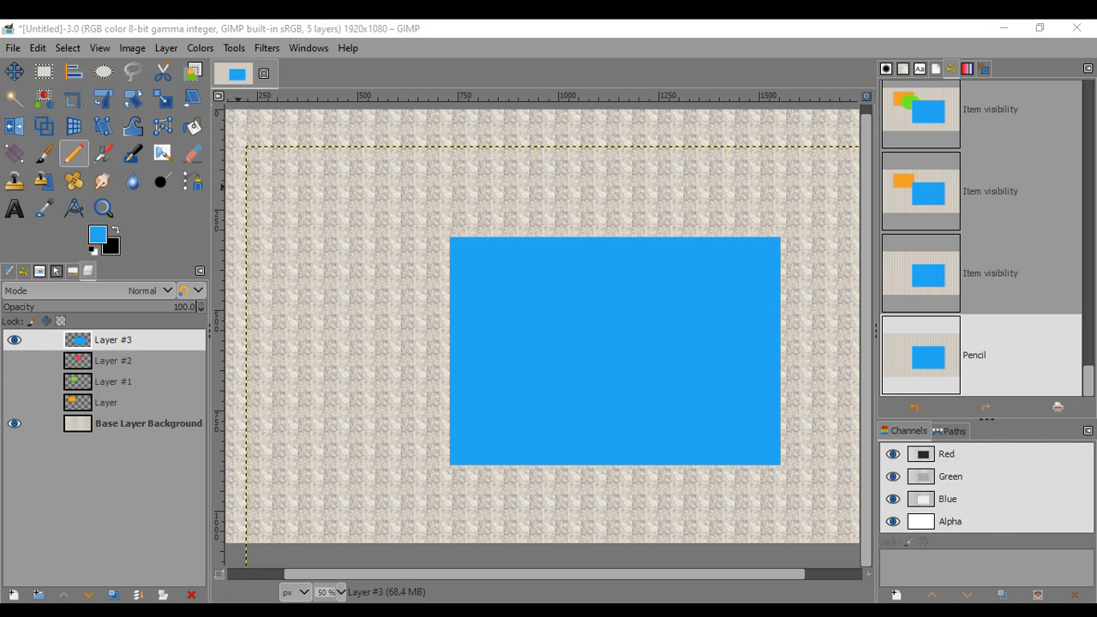
click(628, 303)
mouse_move(411, 211)
mouse_down()
mouse_move(354, 221)
mouse_move(319, 341)
mouse_up()
mouse_move(573, 169)
mouse_down()
mouse_move(798, 235)
mouse_move(792, 227)
mouse_up()
Show the hidden red, green and orange shape layers again
click(14, 361)
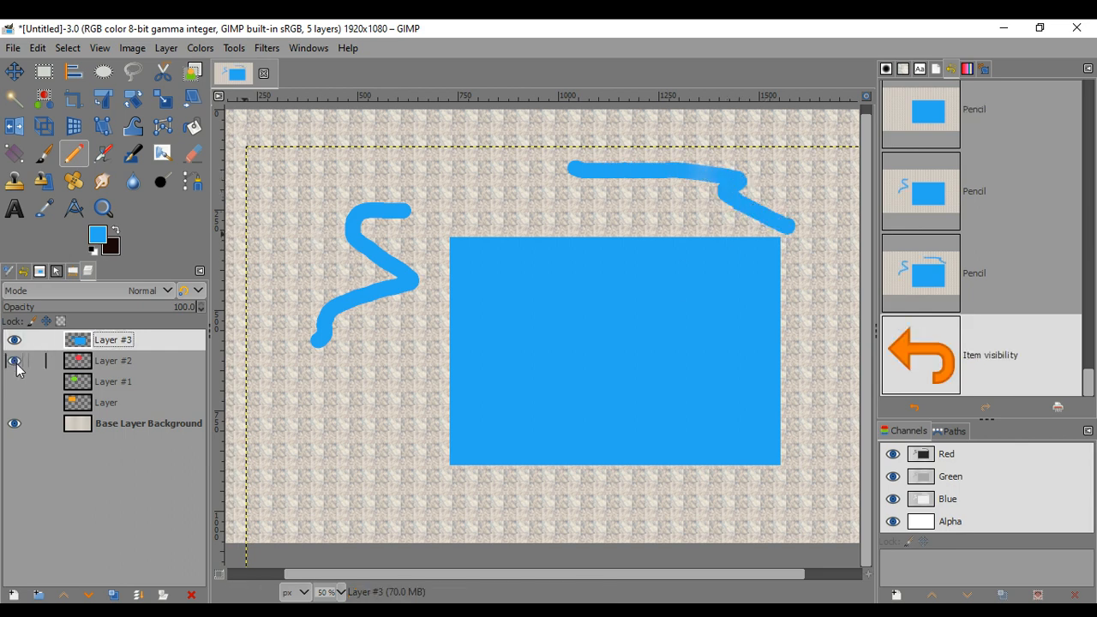
click(15, 381)
click(15, 402)
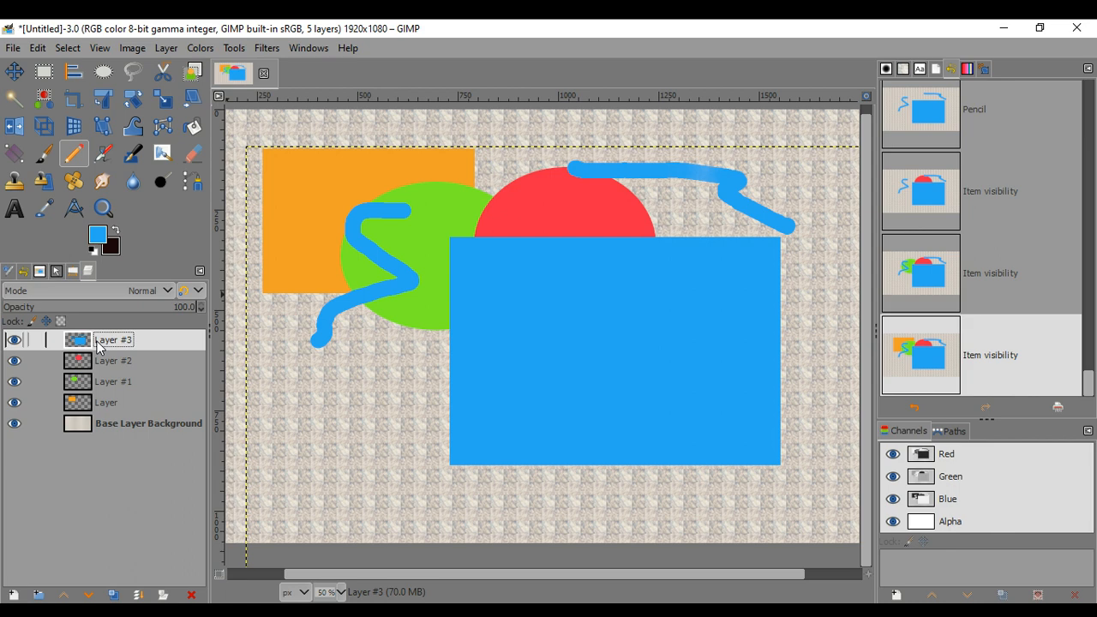
Reorder the layers so blue sits just above the background, green directly above blue, and orange on top
drag(105, 363, 116, 409)
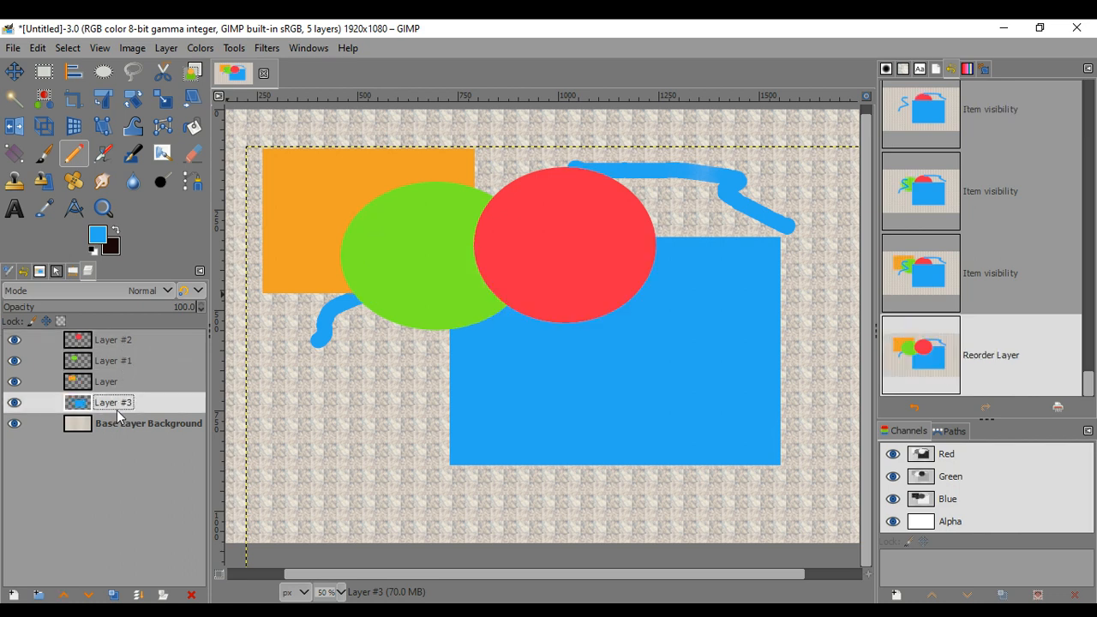
click(122, 360)
drag(125, 362, 123, 402)
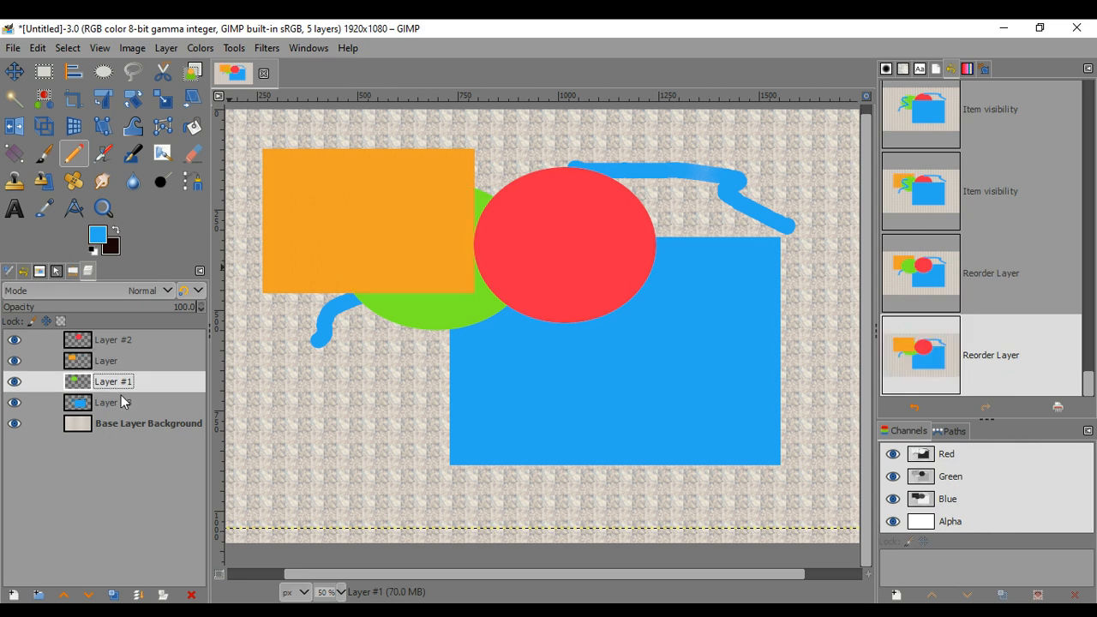
click(116, 362)
drag(115, 367, 117, 333)
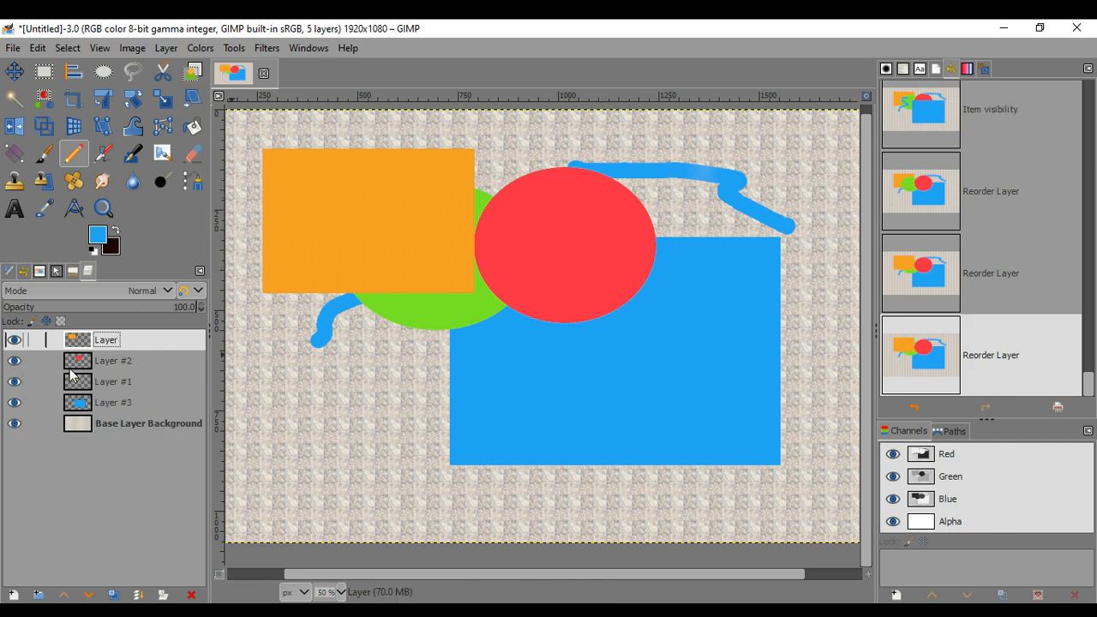
Dab blue Pencil spots and short strokes over the orange rectangle, red ellipse and background on the orange rectangle's layer
click(514, 168)
click(399, 177)
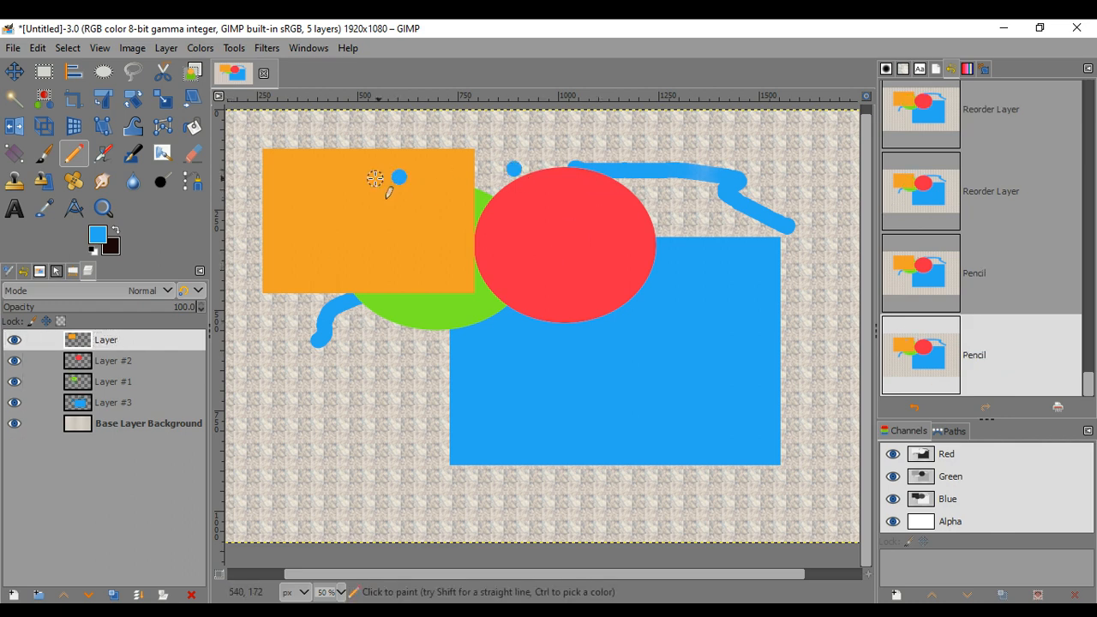
click(365, 261)
click(355, 391)
click(611, 240)
click(550, 225)
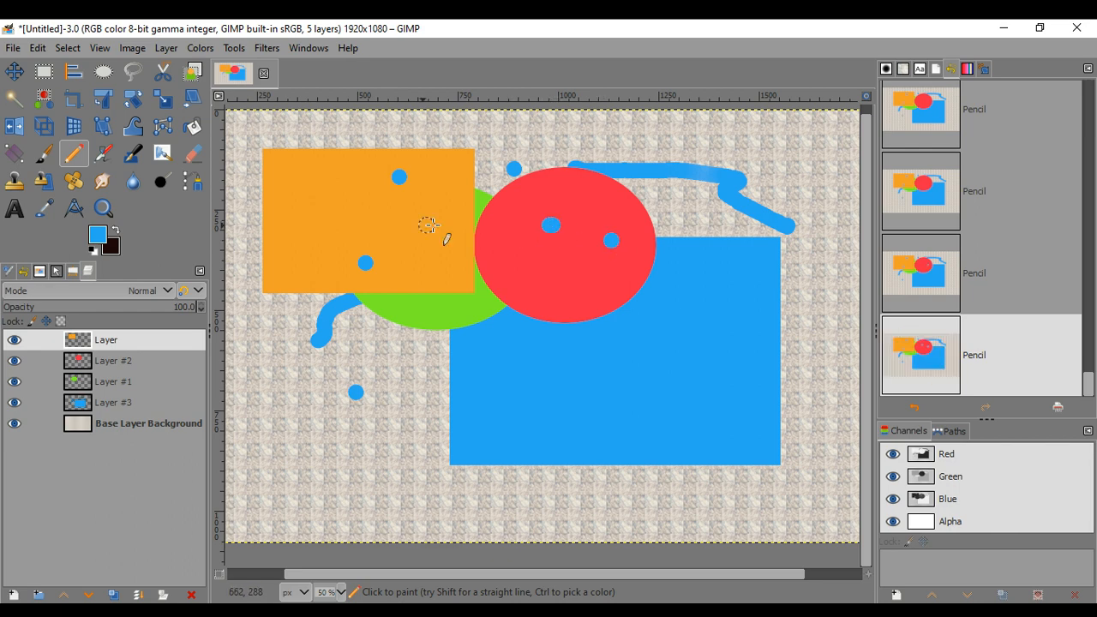
drag(418, 223, 419, 231)
drag(425, 256, 440, 285)
click(517, 334)
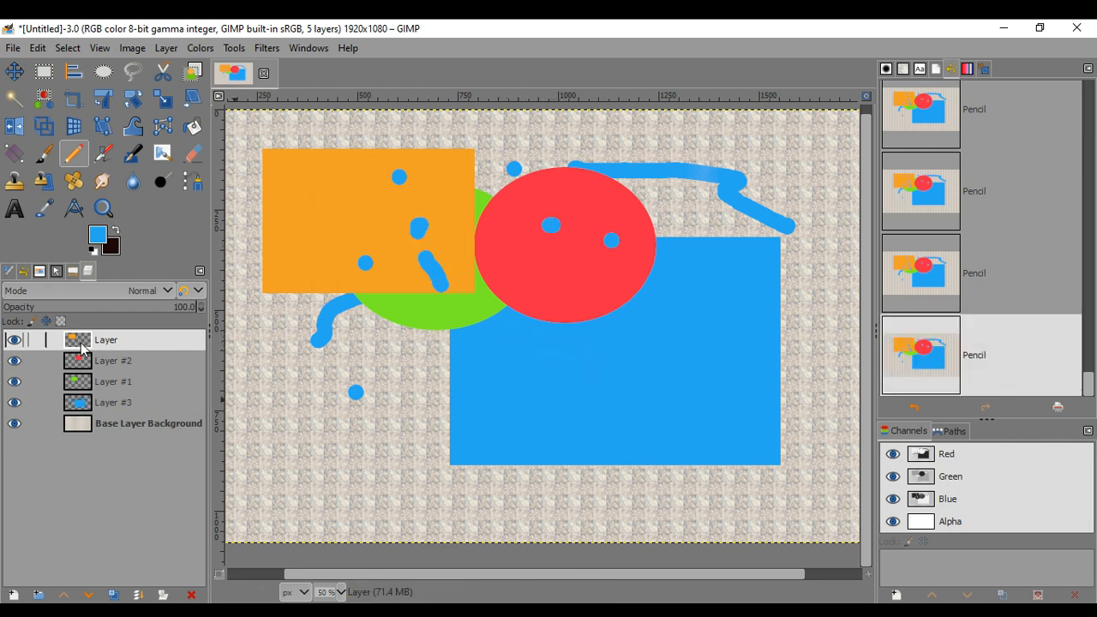
Move the red ellipse's layer to the top of the layer stack, above the orange rectangle's layer
click(107, 361)
drag(109, 364, 106, 340)
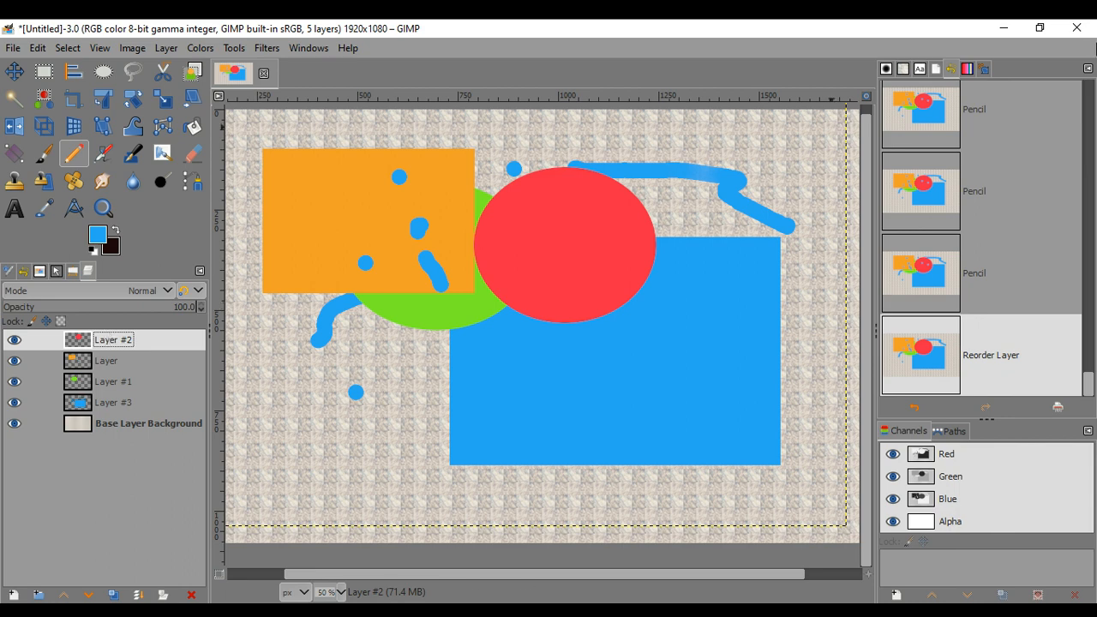